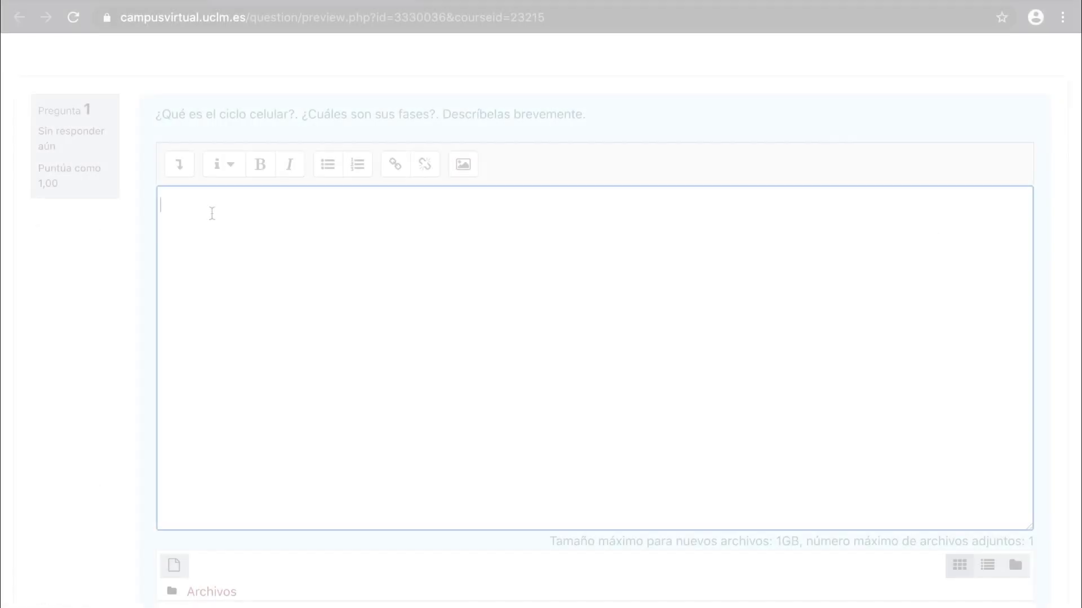
Write the essay answer "El ciclo celular es un conjunto ordenado de sucesos que llevan al crecimiento de la célula y la división en dos células hijas"
type("El cicl")
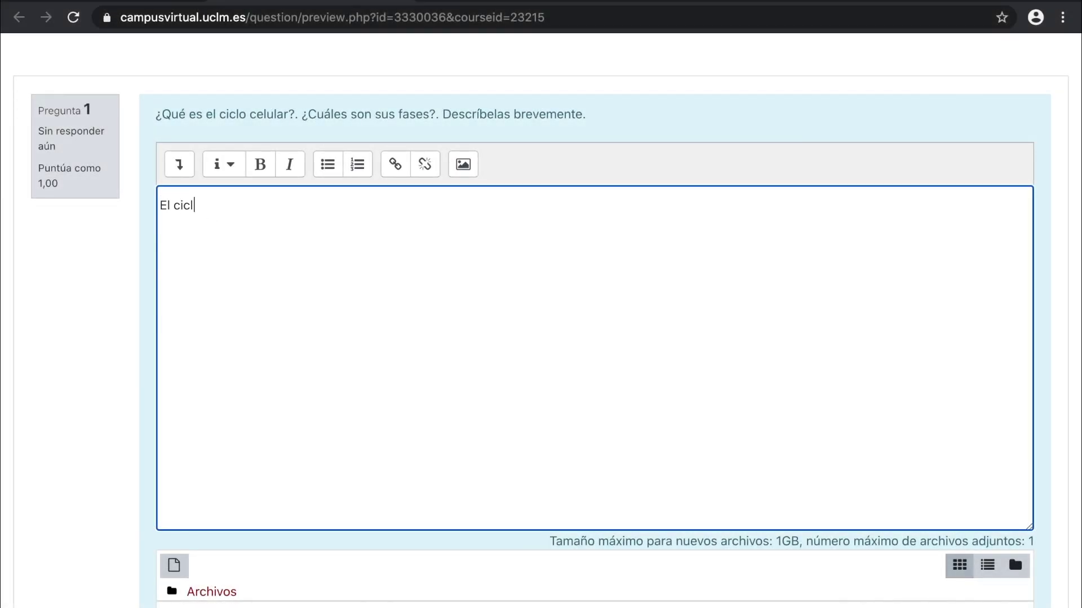
type("o celular es un conjunto orden")
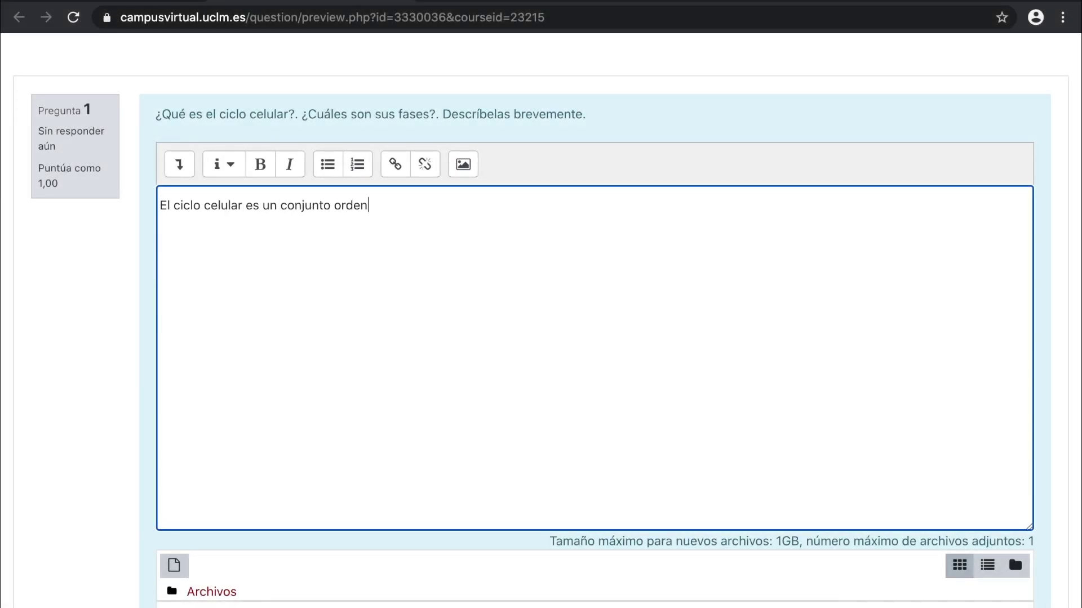
type("ado de sucesos que llevan al cr")
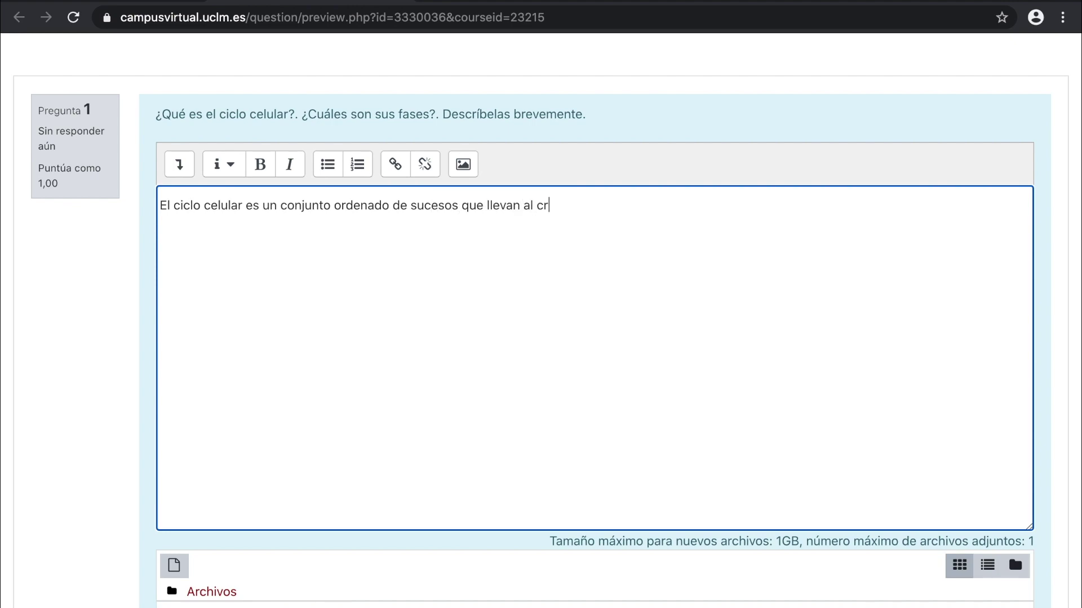
type("ecimiento de la cél")
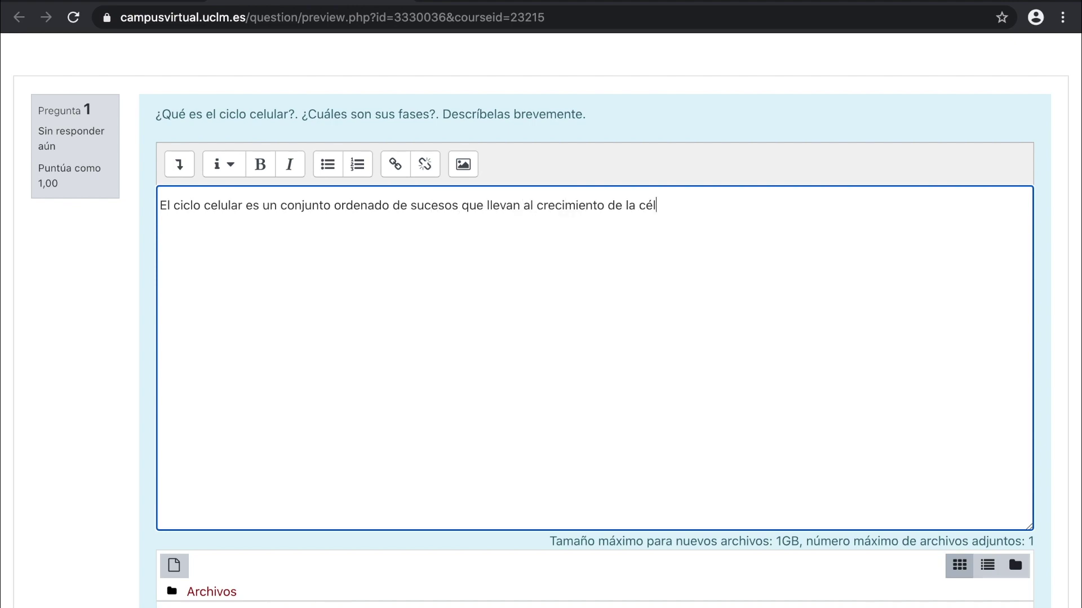
type("ula y la división en dos cé")
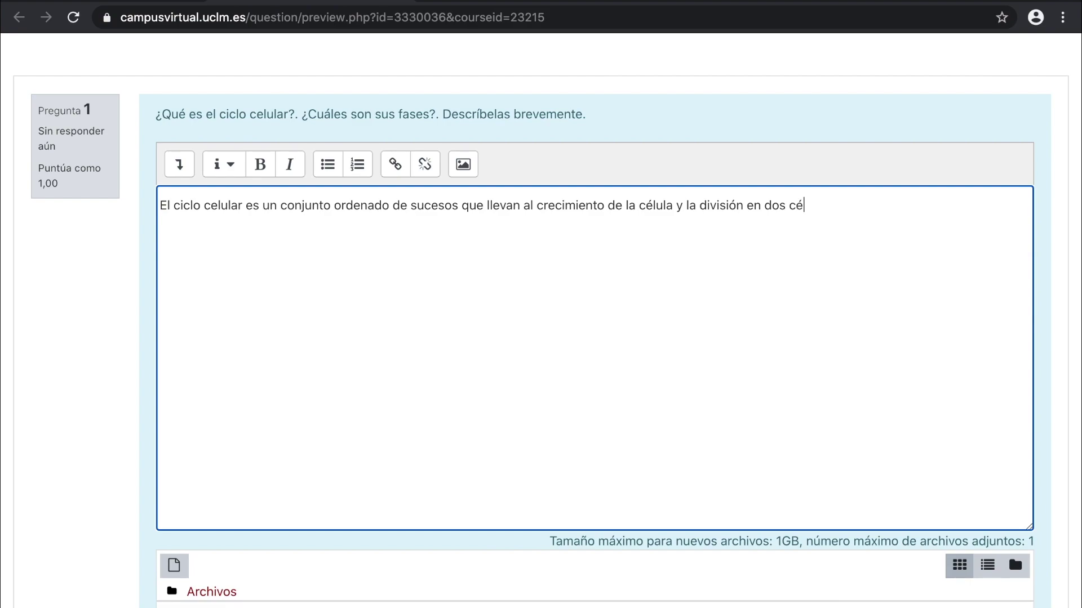
type("lulas hijas")
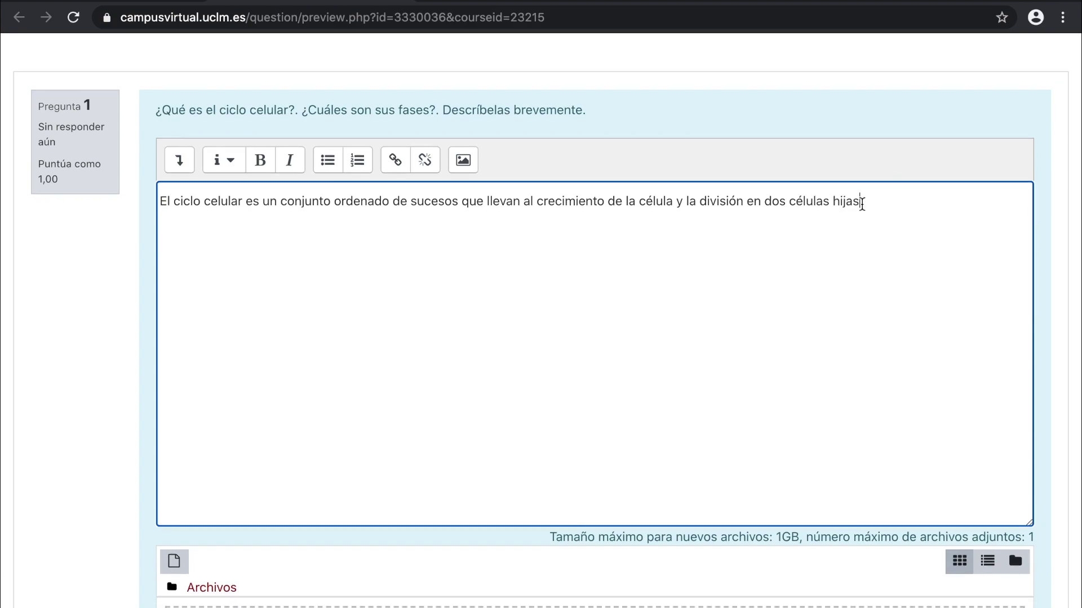
Examine the file attachment area and the accepted file types below the answer in the question preview
scroll(861, 203, "down", 5)
left_click_drag(237, 346, 186, 345)
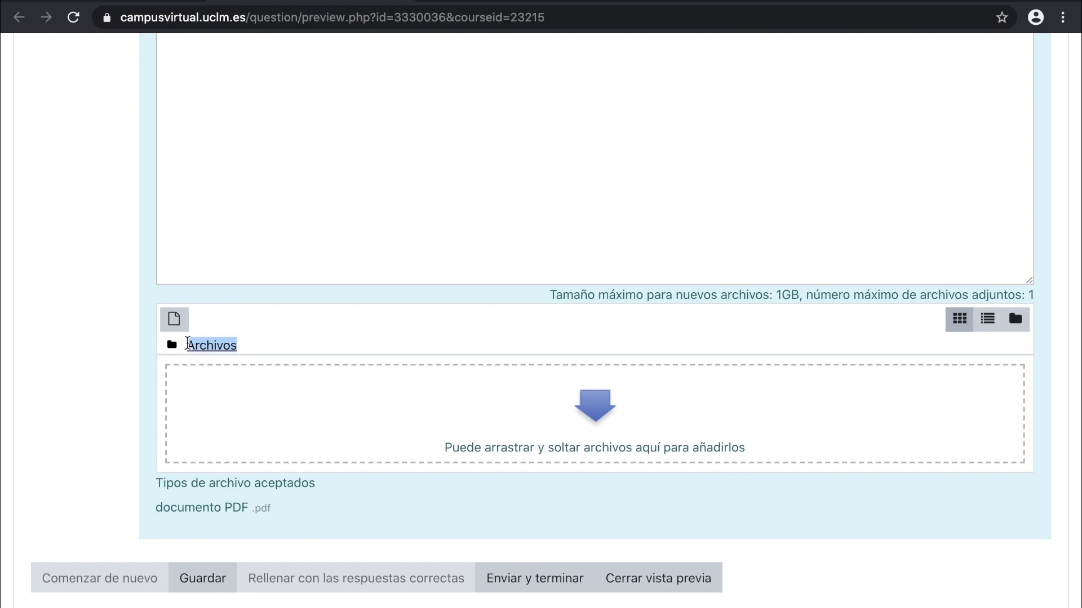
left_click(328, 321)
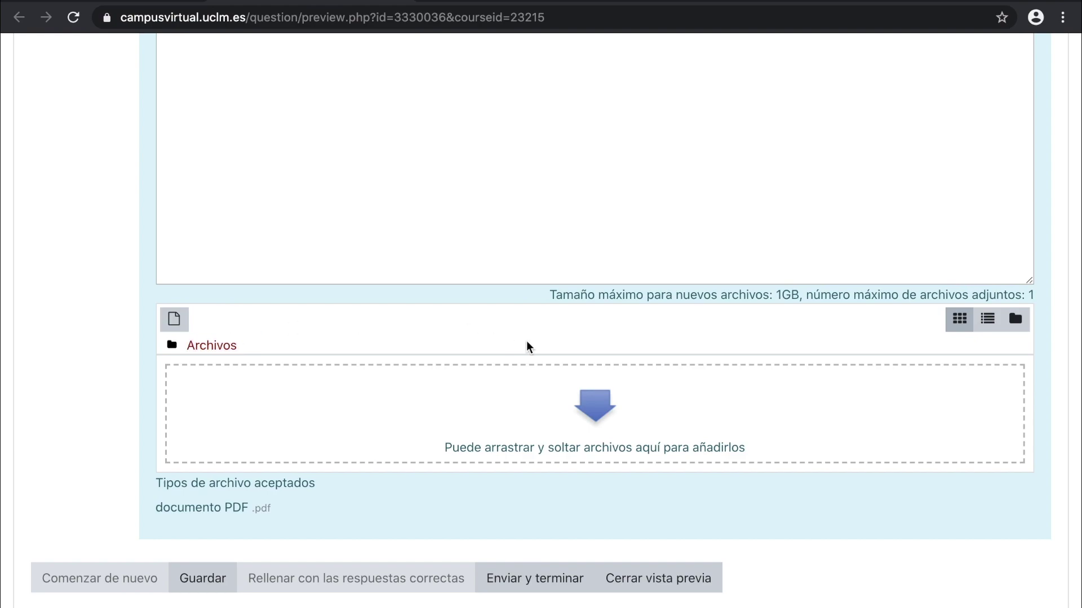
left_click(605, 408)
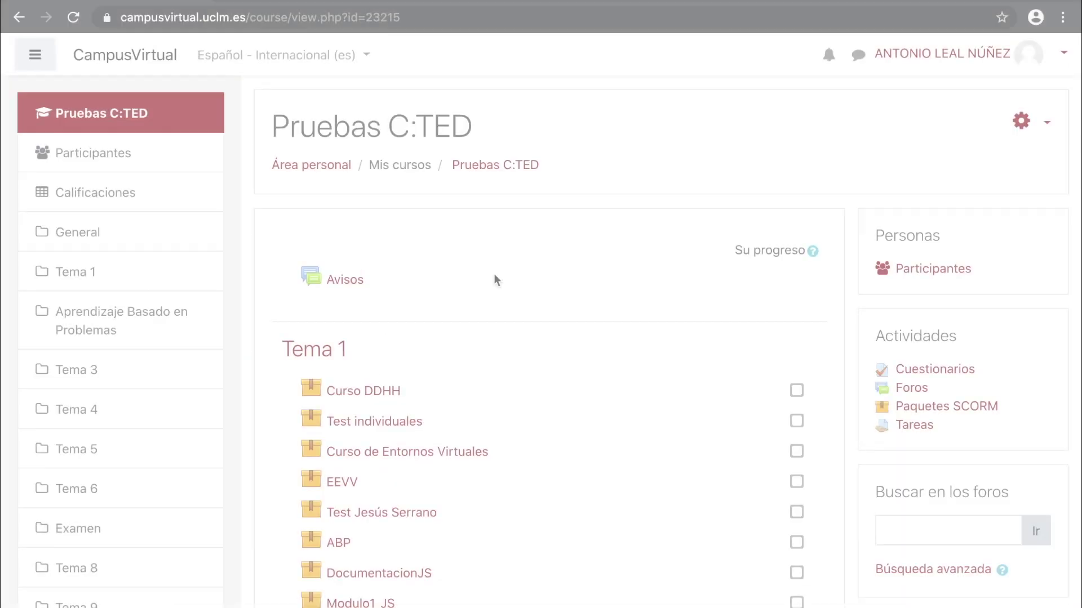
Open the question bank of the Pruebas C:TED course from its full administration page
left_click(1045, 131)
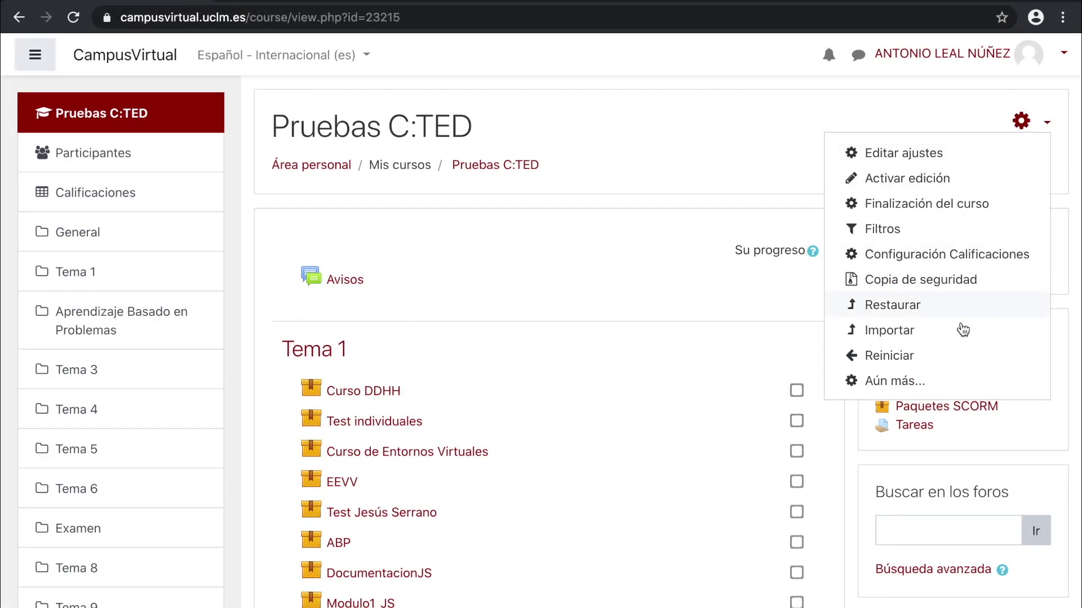
left_click(942, 389)
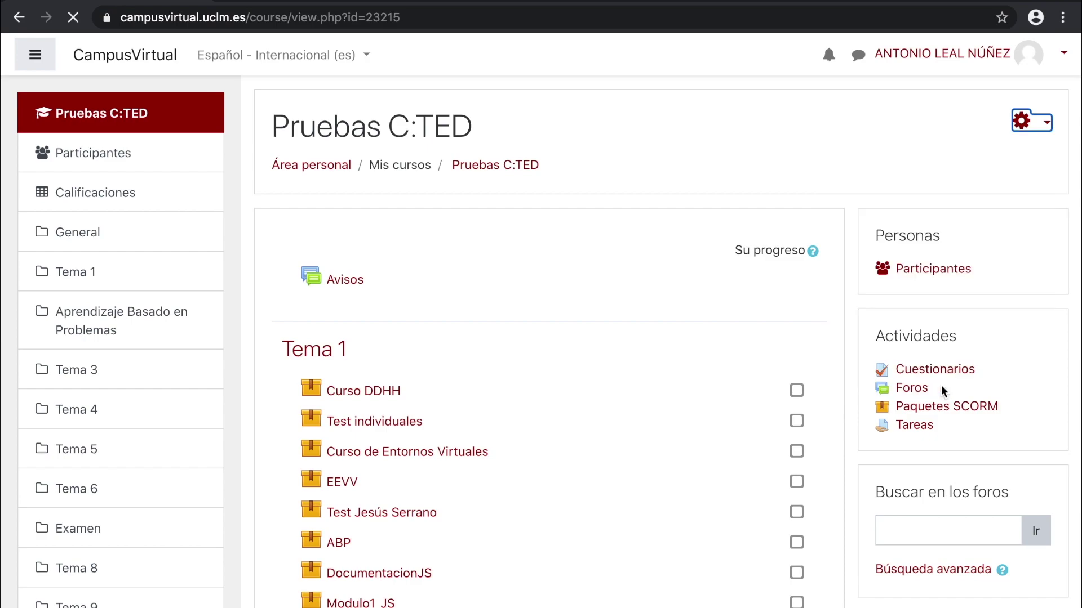
scroll(941, 391, "down", 5)
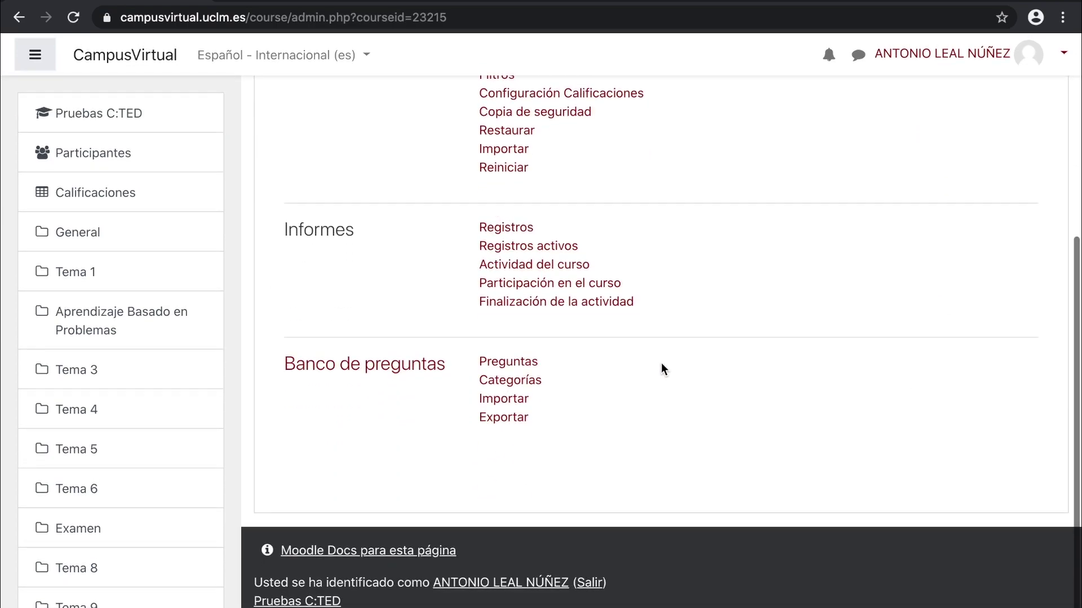
left_click(437, 372)
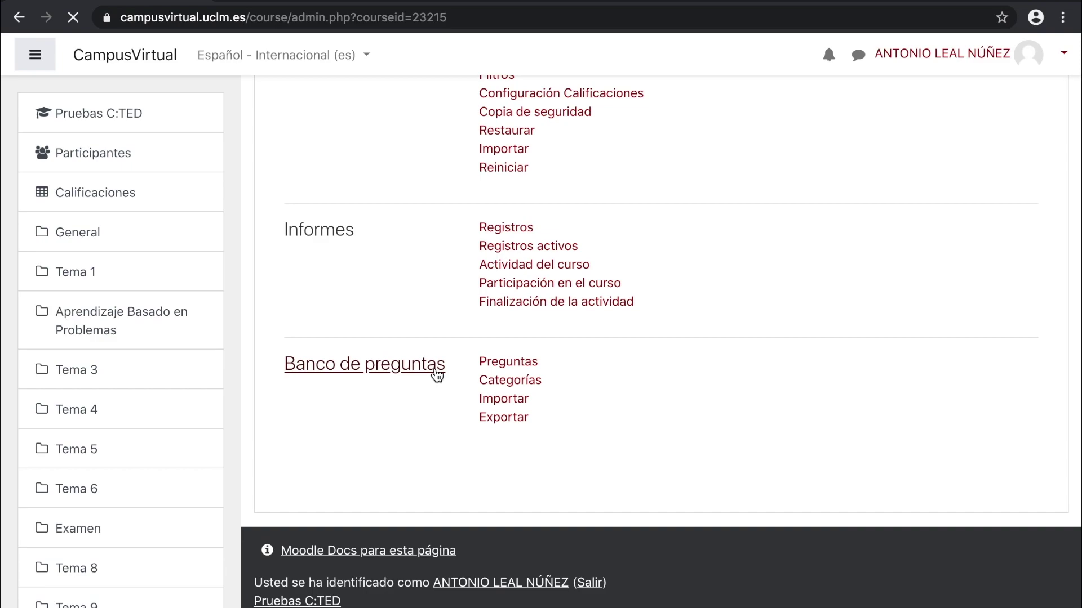
Create a new question of type Ensayo in the question bank category Ejemplos de pregunta
left_click(660, 337)
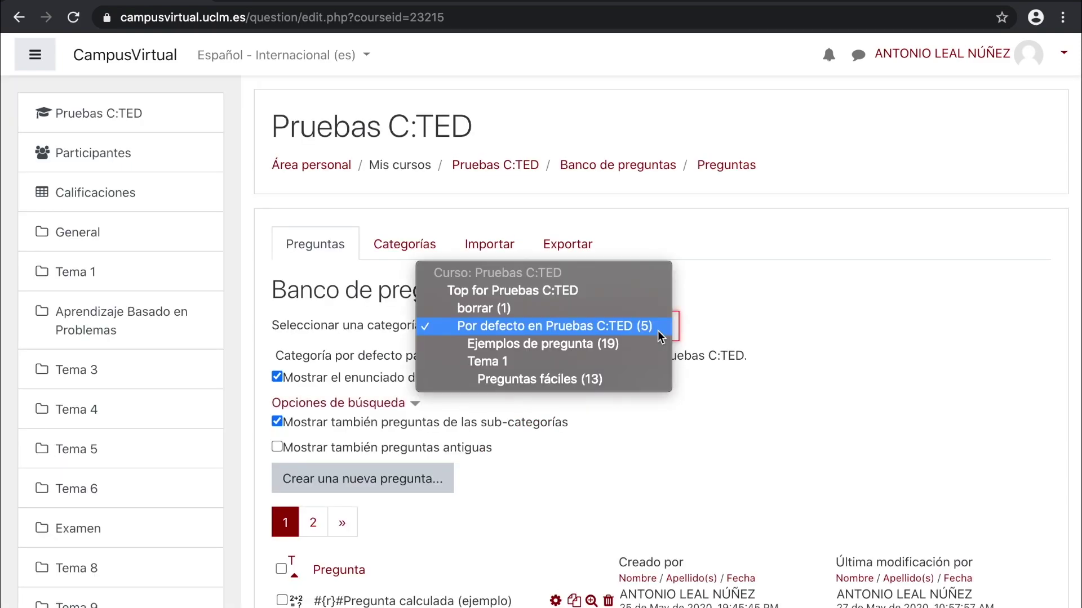
left_click(646, 345)
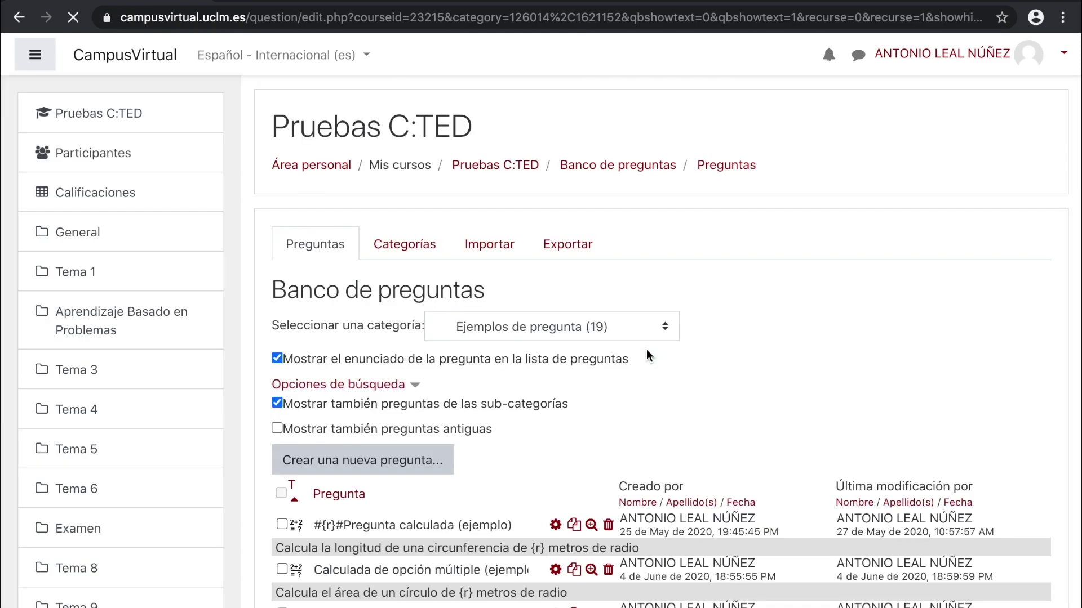
left_click(445, 472)
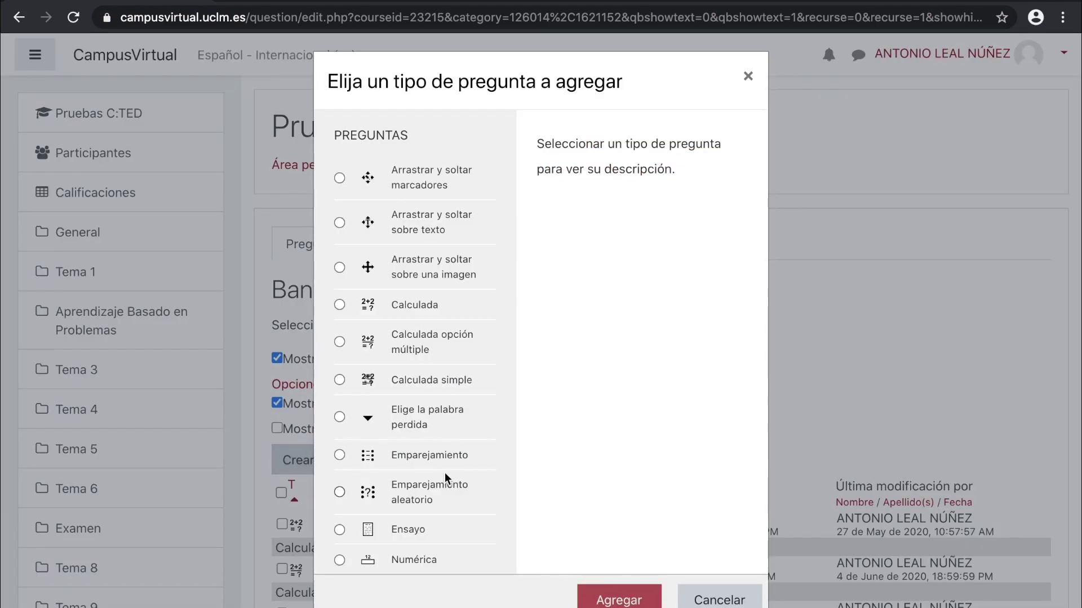
left_click(454, 530)
left_click(654, 600)
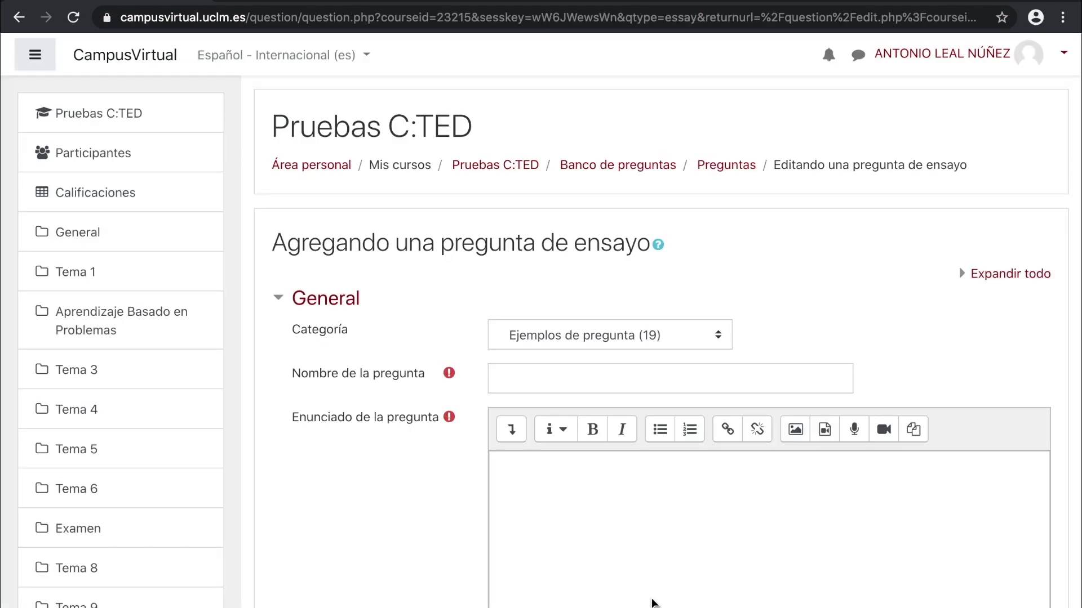
Name the question "Ensayo (ejemplo)" and set its text to "Describe brevemente en qué consistió la revolución industrial: causas; cambios sociales, culturales y económicos; consecuencias, etc."
left_click(556, 377)
type("Ensay")
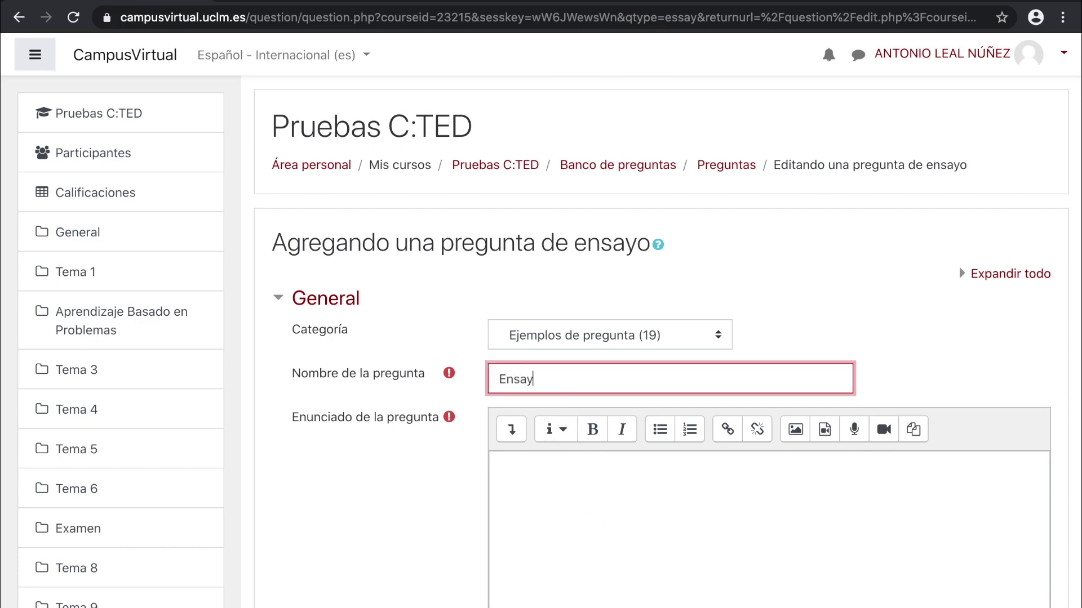
type("o (ejemplo)")
left_click(537, 462)
type("Describe brevemente en qué con")
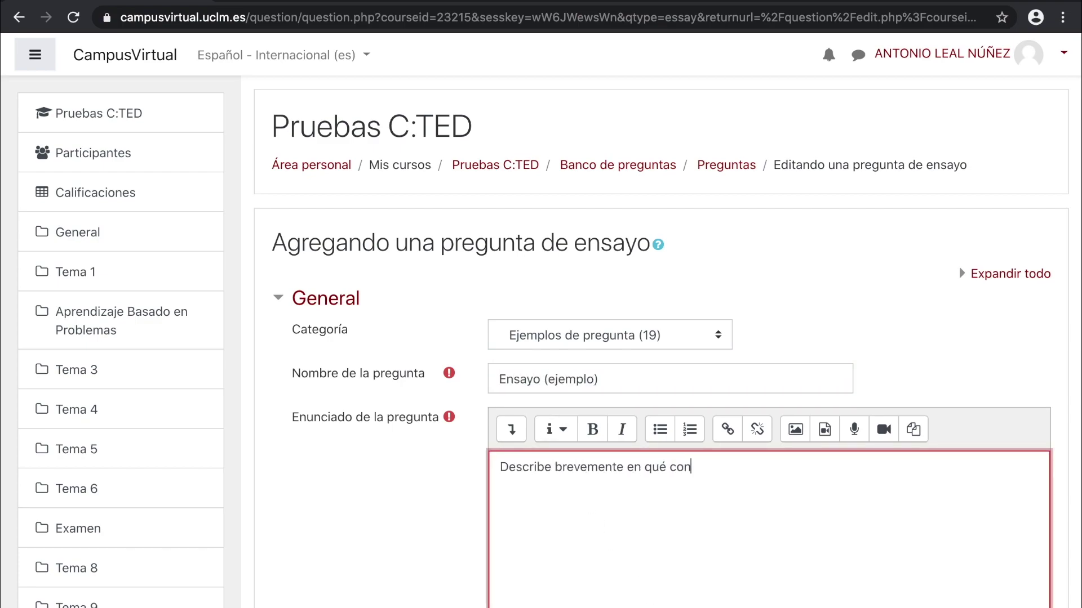
type("sistió la revoluición industrial: causas; cambios sociales, culturales y económicos; consecuencias")
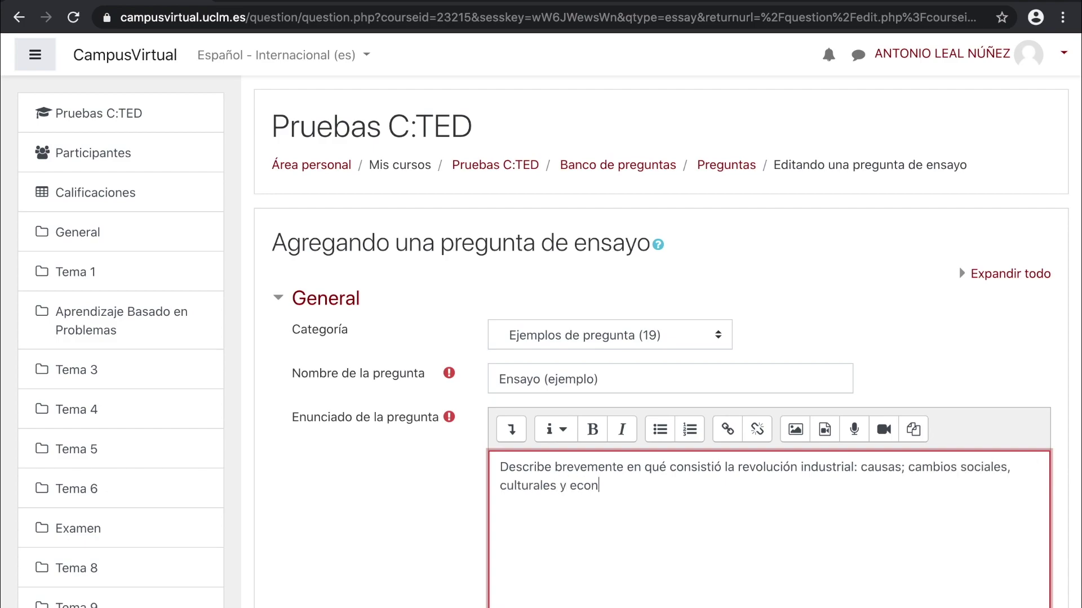
type(", etc.")
Check the essay question's default score setting
scroll(479, 464, "down", 5)
left_click_drag(293, 316, 374, 316)
left_click(544, 327)
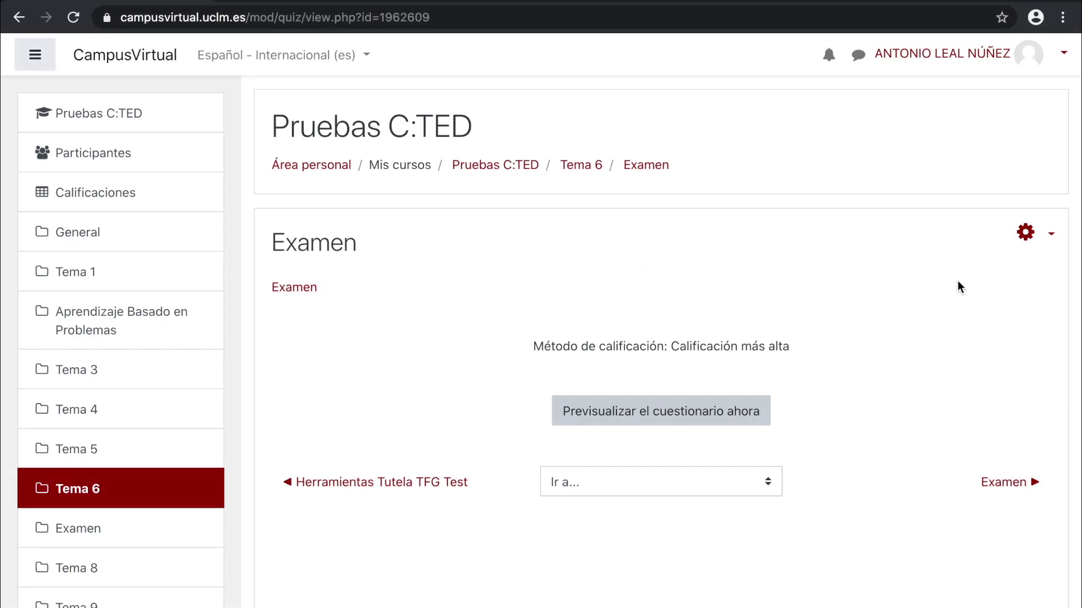
Open the manual grading page for the Examen quiz in Tema 6
left_click(1050, 235)
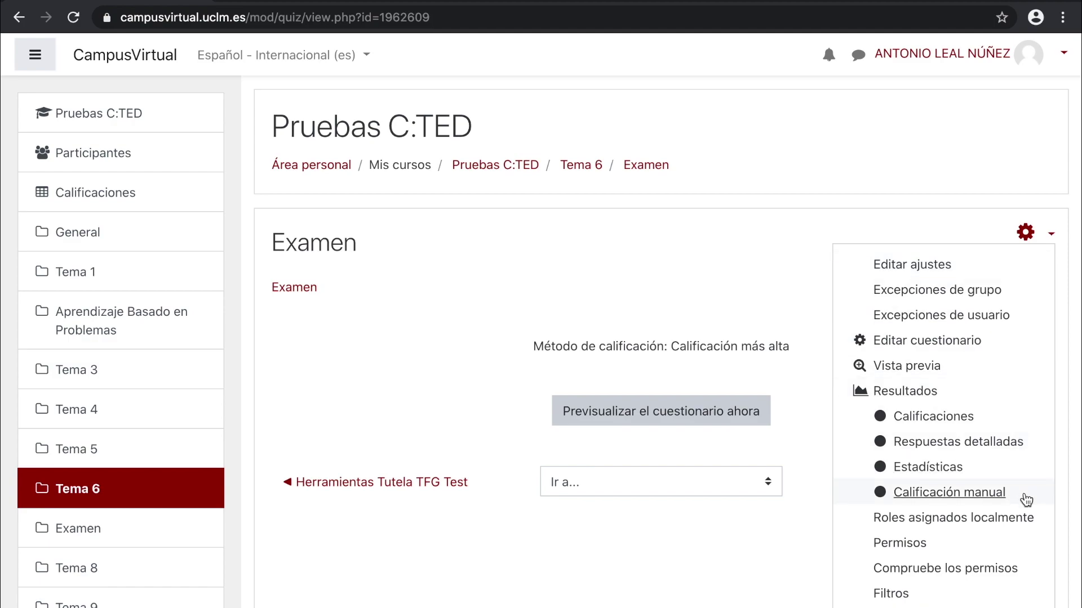
left_click(1026, 499)
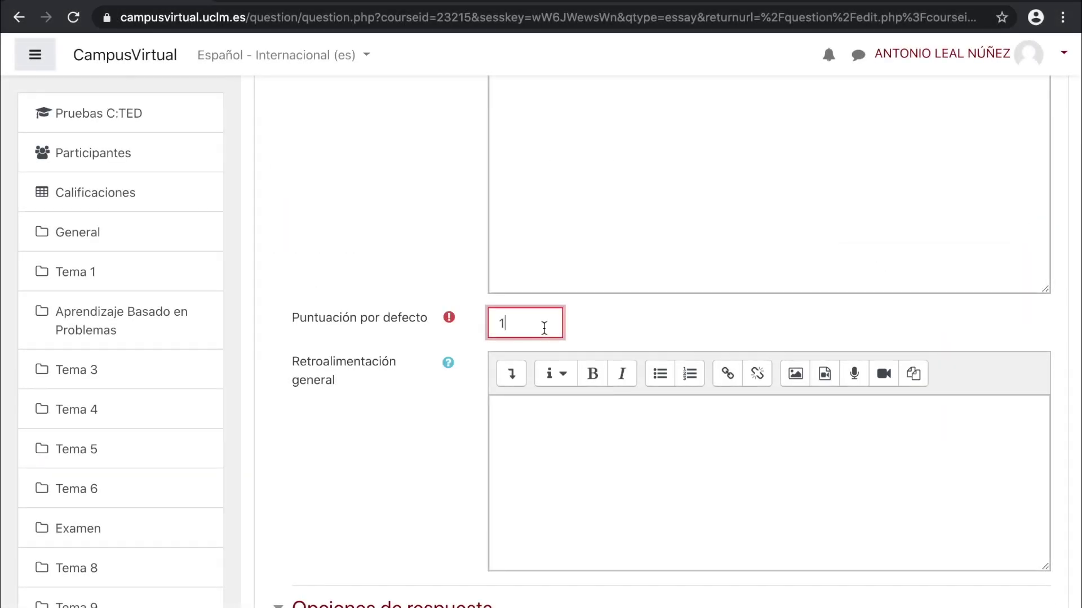
Enter the general feedback "Este examen tiene como objetivo que compruebes tus conocimientos y no contará para la nota final"
left_click(289, 362)
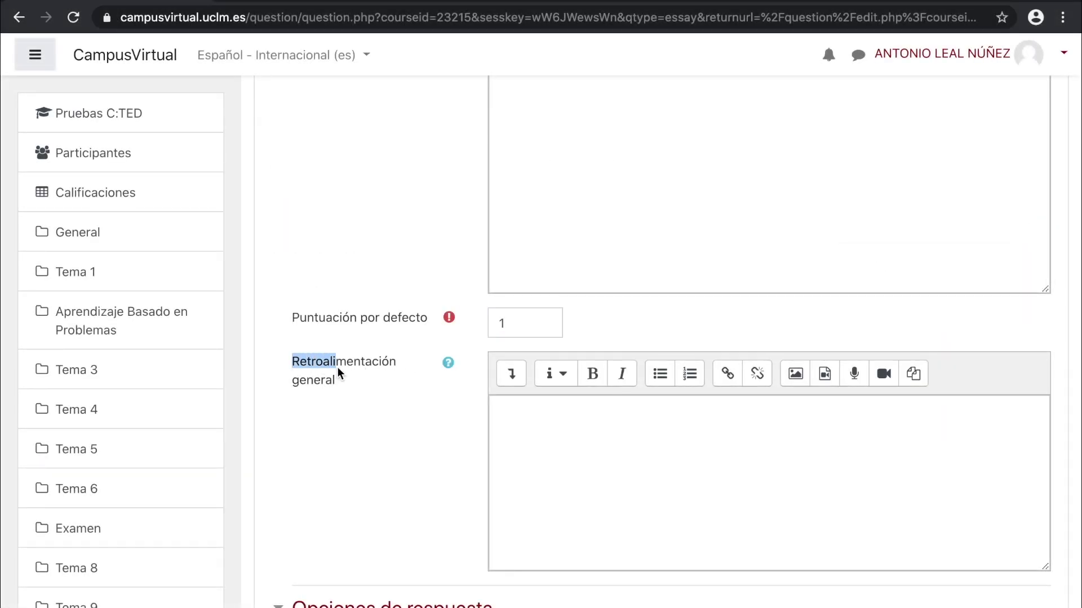
left_click_drag(335, 366, 349, 378)
left_click(586, 429)
type("Este examen tiene como objetivo que com")
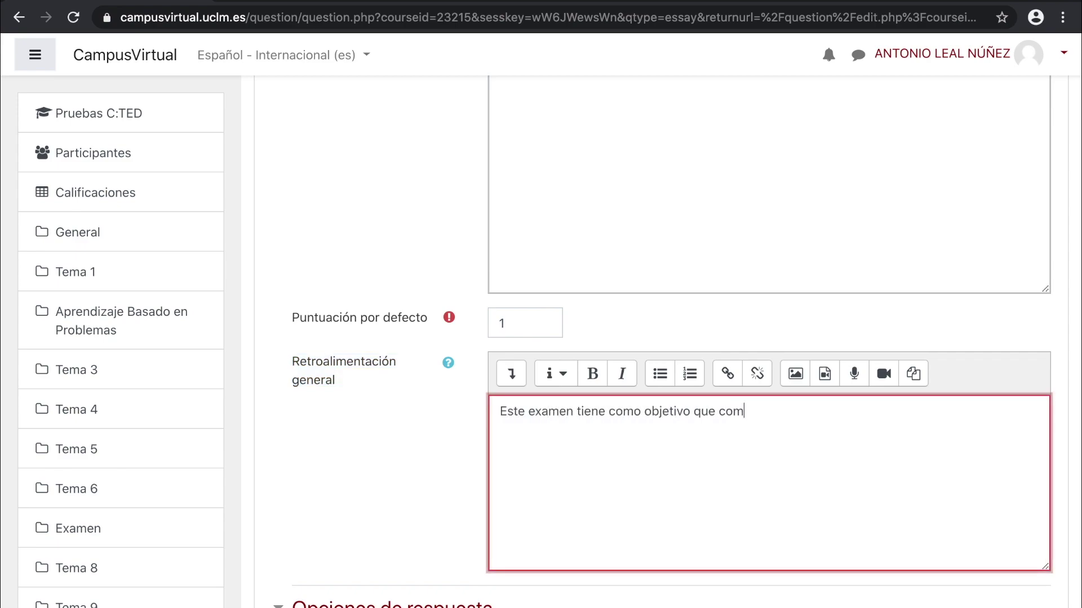
type("pruebes tus conocimientos y no contará pa")
key("BackSpace")
key("BackSpace")
type("ará para la nota final")
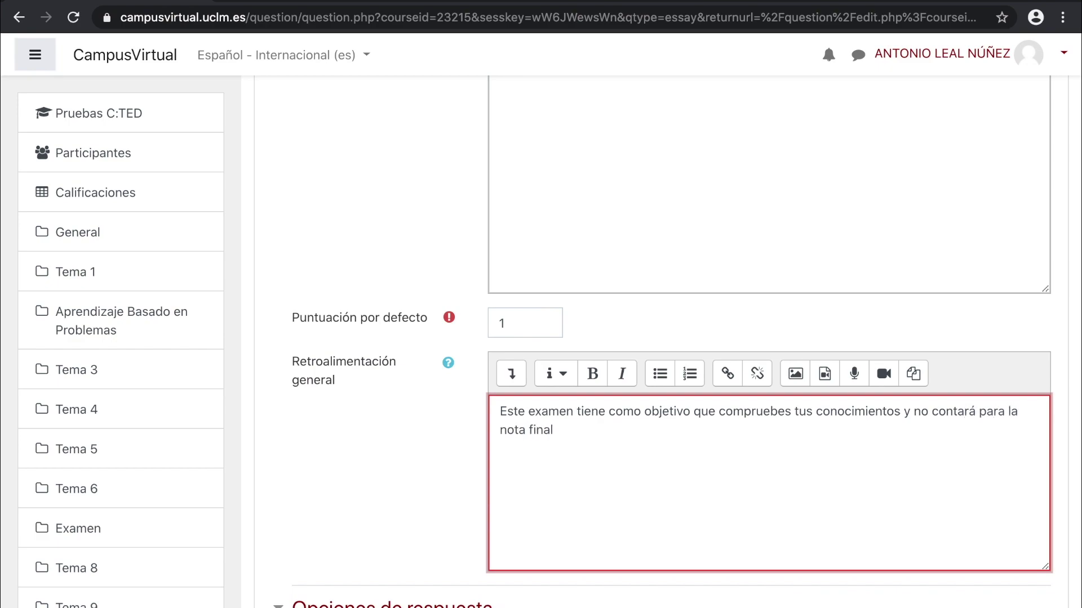
Examine the response format setting and its available choices in the essay question's response options
scroll(370, 444, "down", 8)
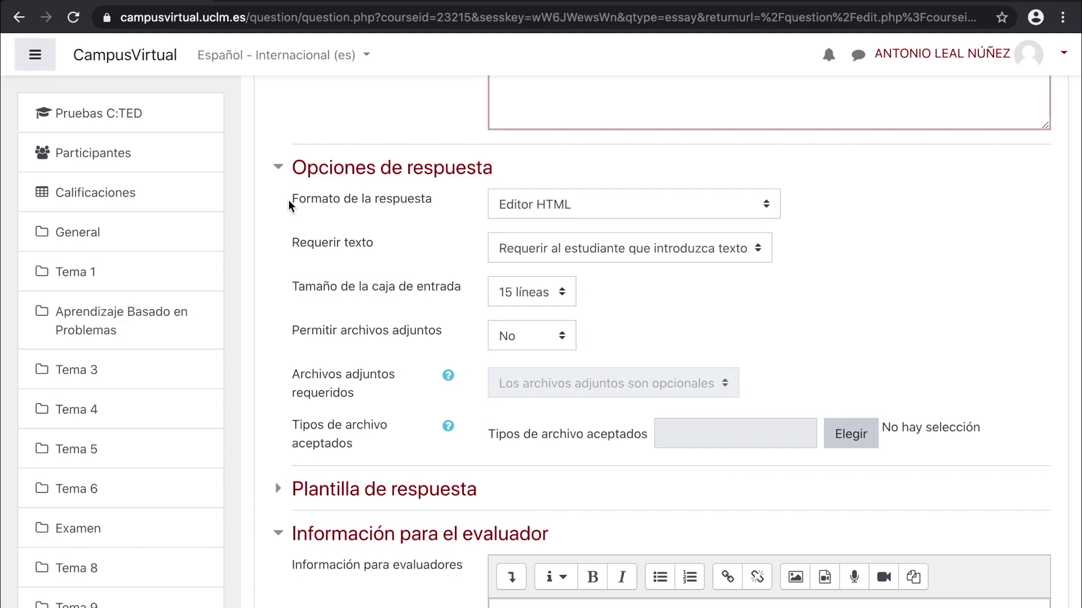
left_click_drag(288, 201, 385, 201)
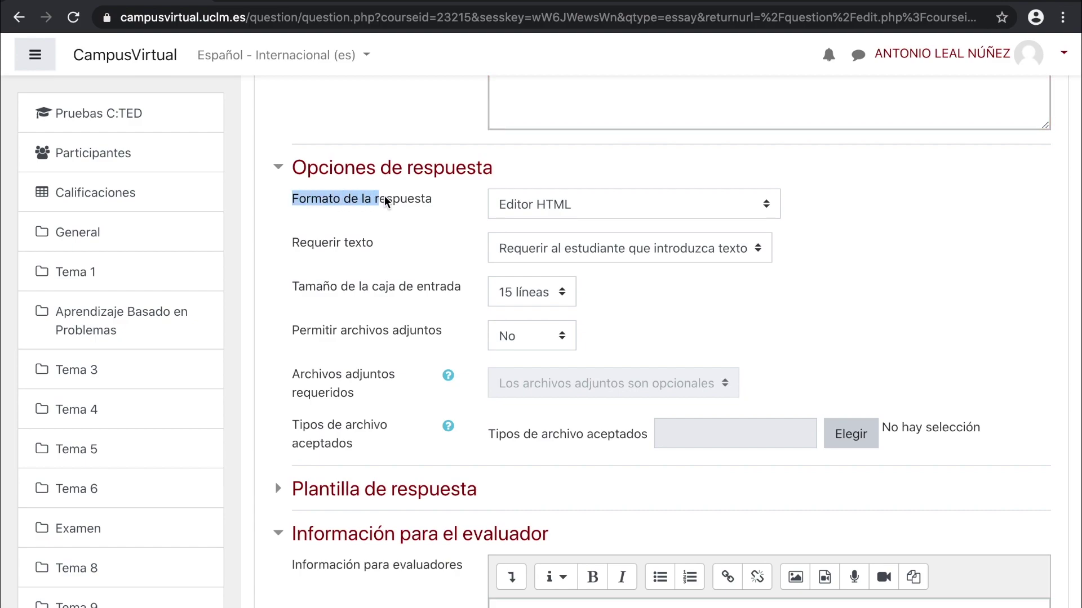
left_click(804, 210)
left_click(766, 207)
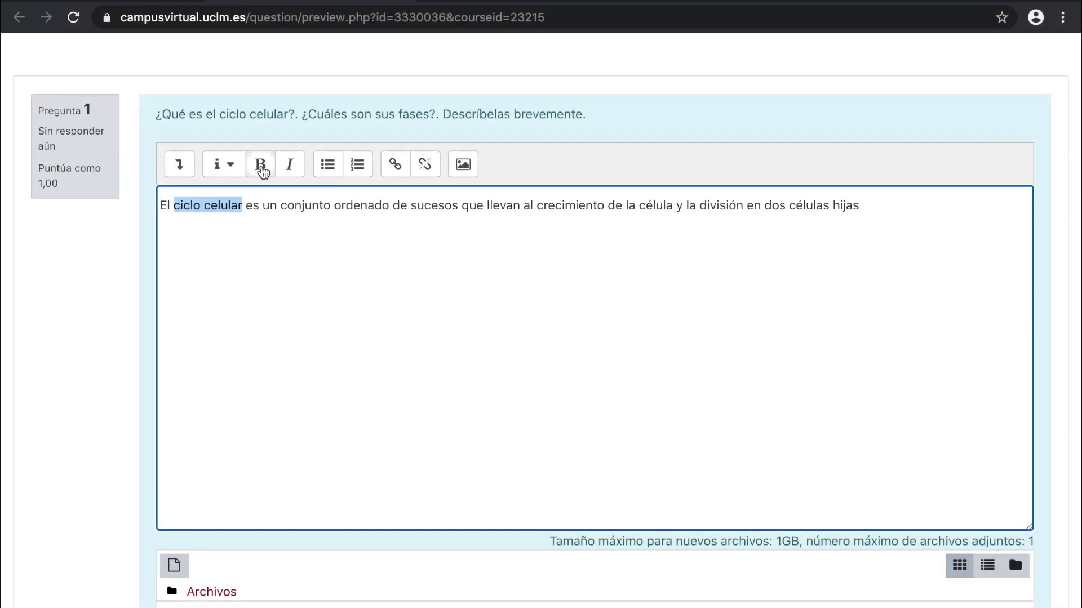
Make the words "ciclo celular" bold and underlined in the previewed answer
left_click(260, 165)
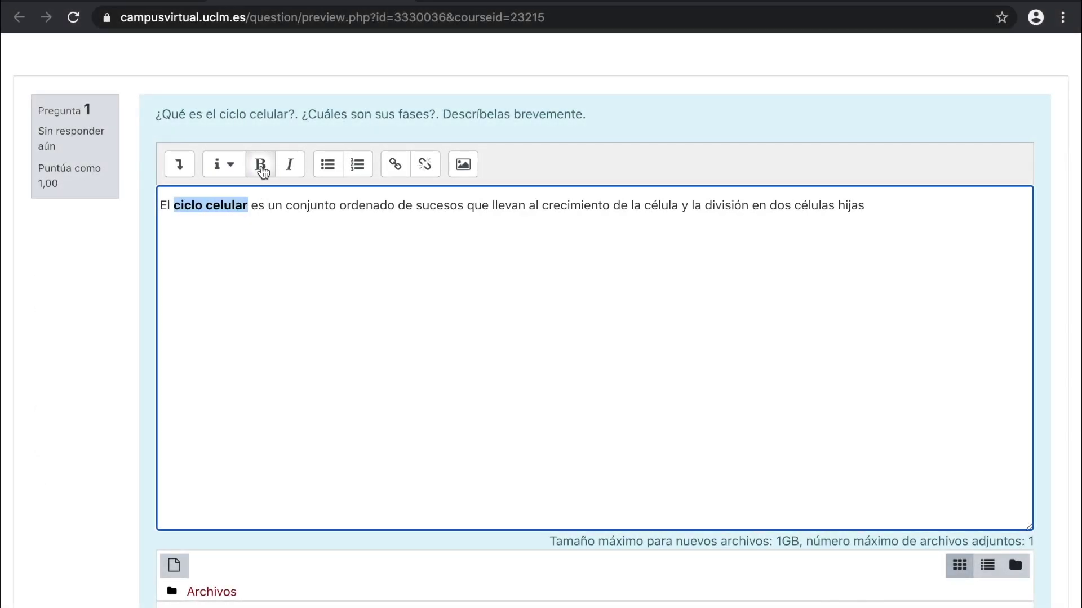
left_click(179, 164)
left_click(179, 200)
left_click(595, 271)
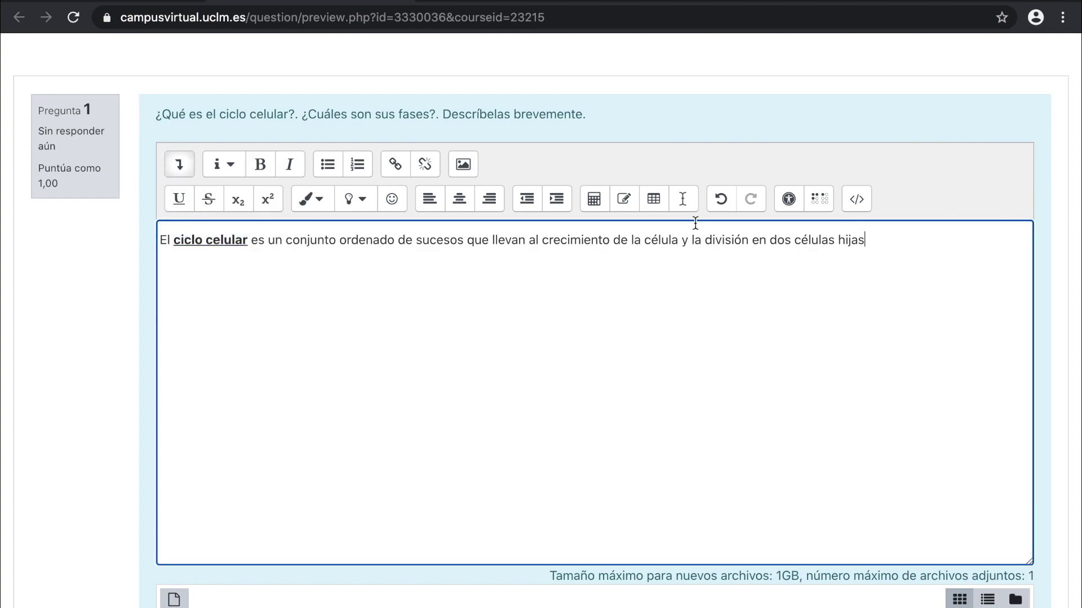
Review the alternative response formats and the file-only answer preview, and choose Editor HTML as the essay question's response format
left_click(655, 209)
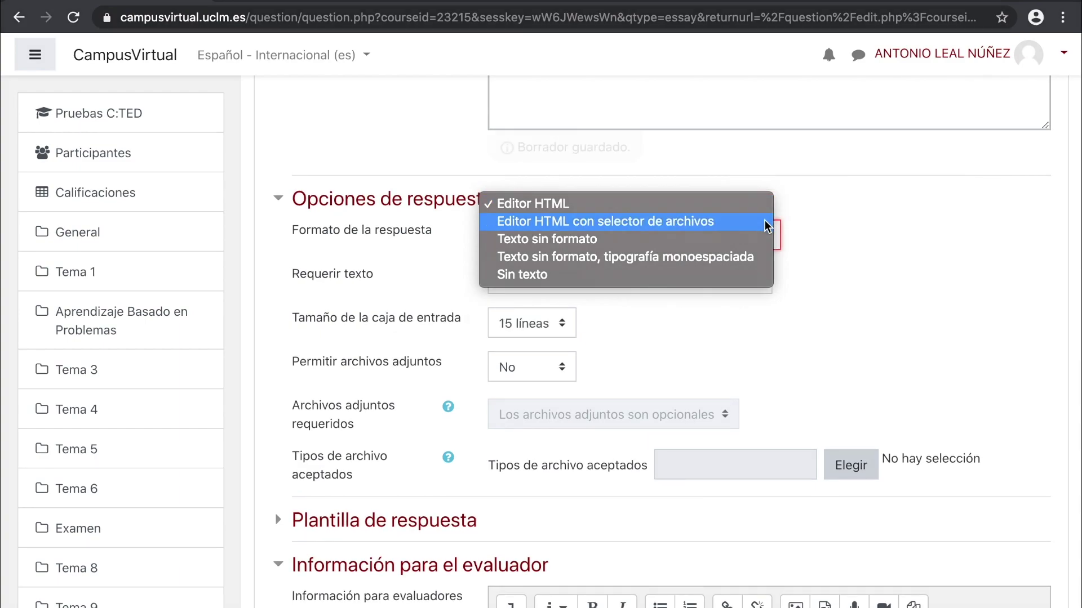
left_click(764, 221)
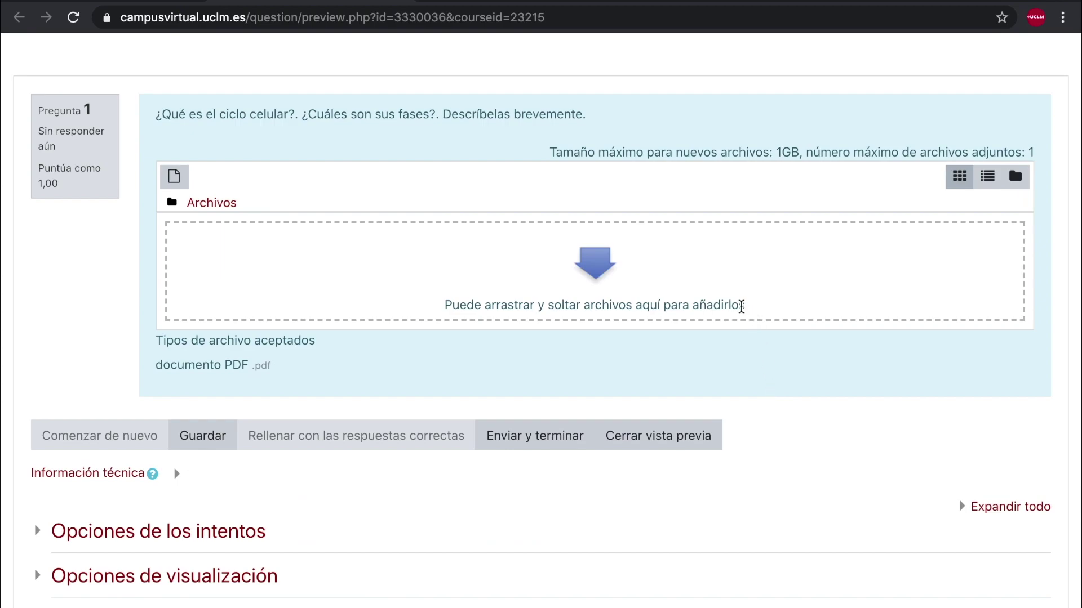
left_click_drag(745, 305, 433, 308)
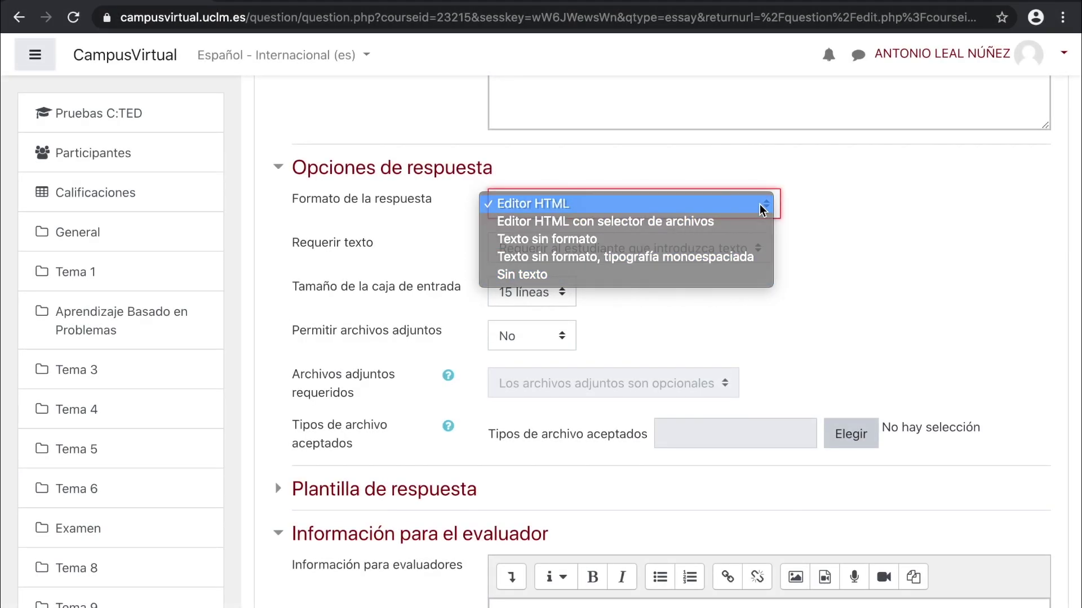
left_click(759, 204)
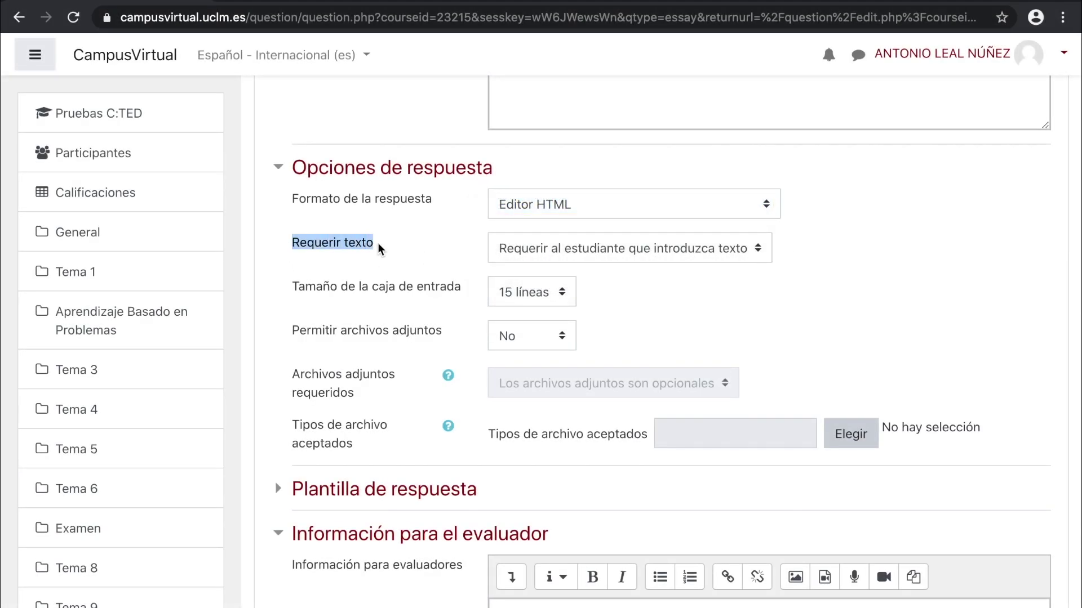
Keep the text requirement at "Requerir al estudiante que introduzca texto" and set the input box size to 20 líneas
left_click(779, 247)
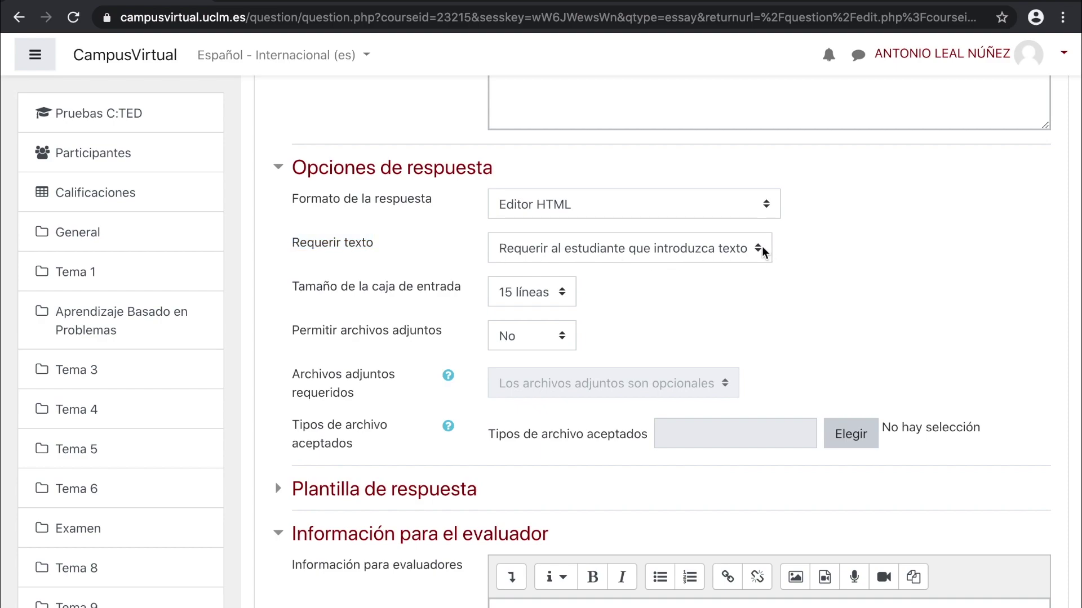
left_click(762, 247)
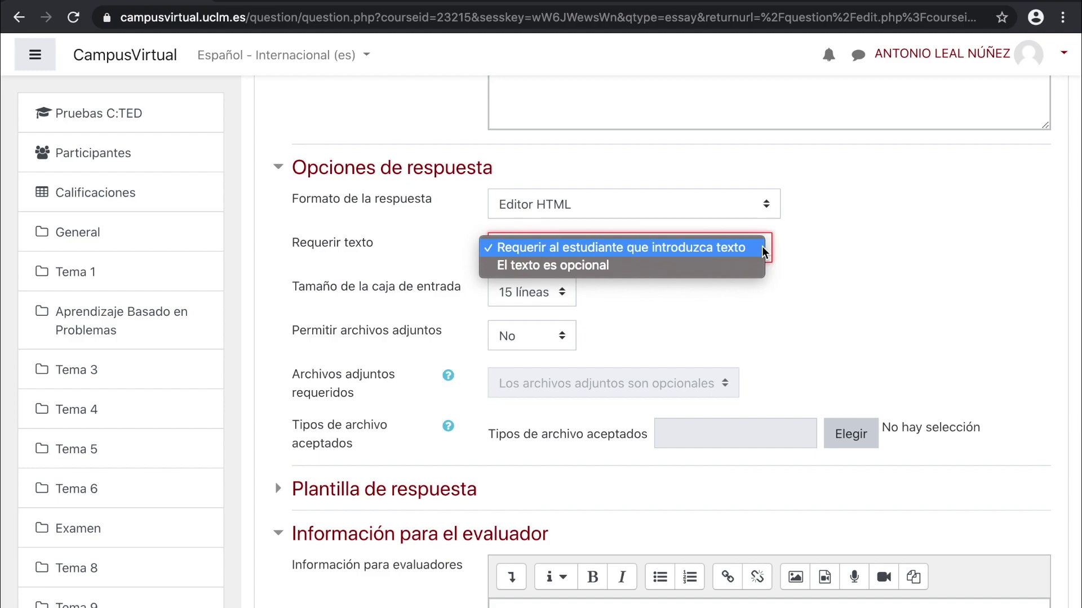
left_click(762, 248)
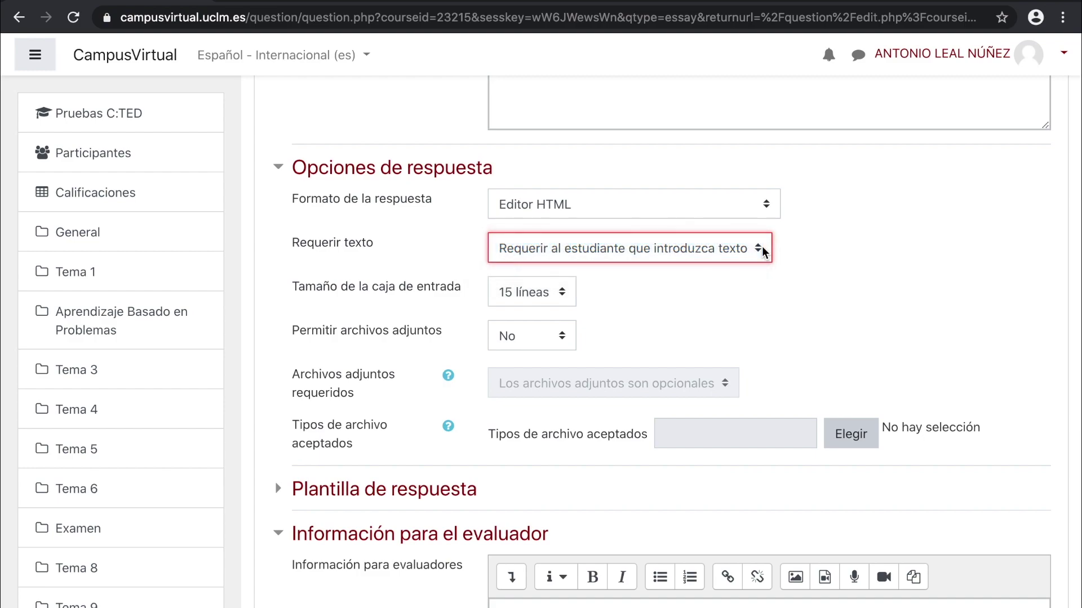
left_click(563, 292)
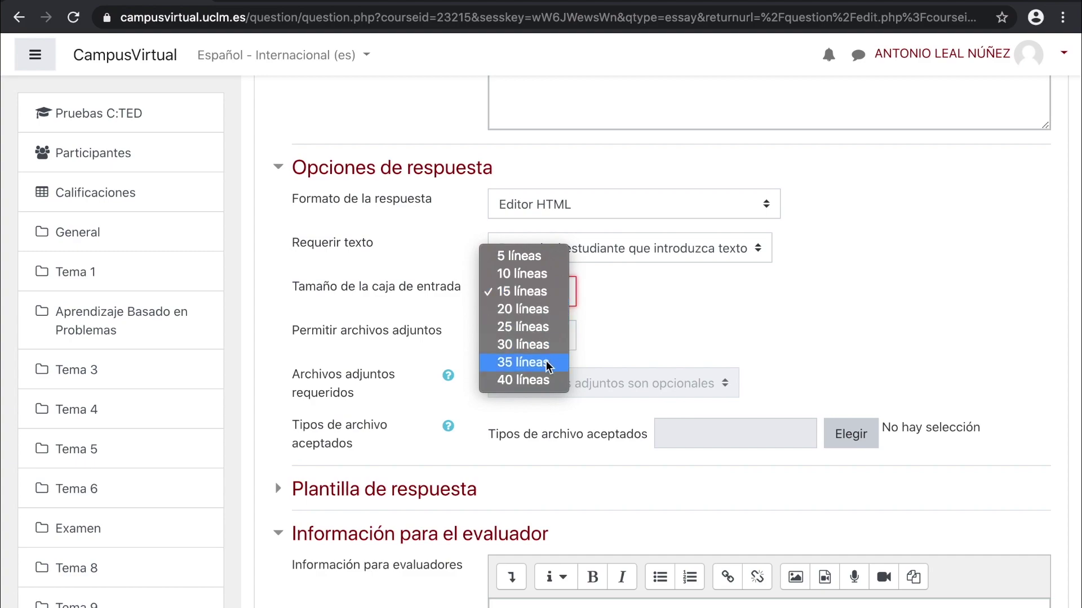
left_click(551, 310)
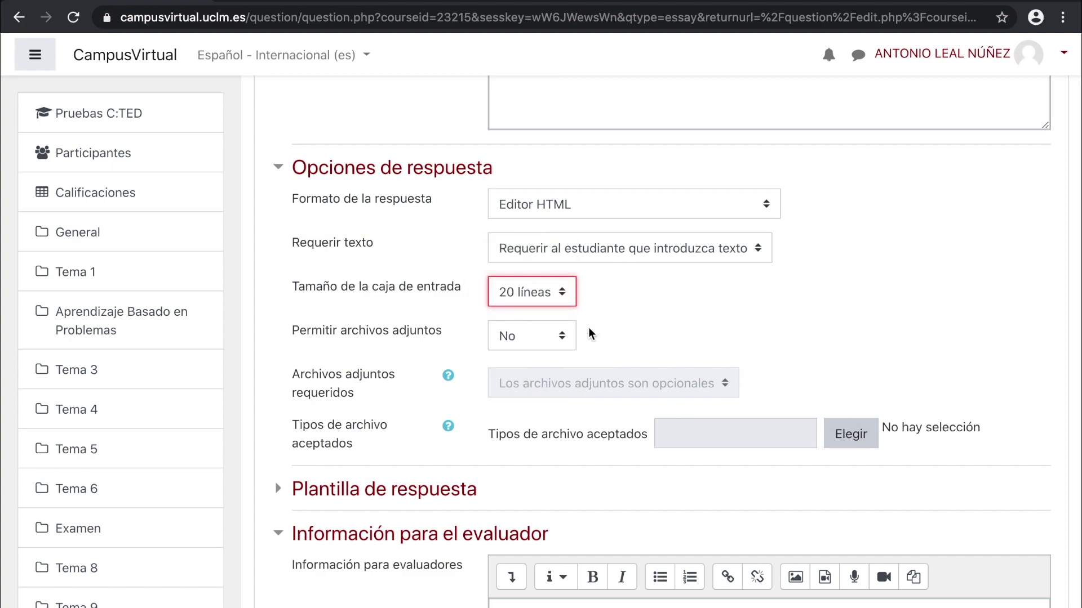
Allow 1 attached file in the essay response and keep the required attachments at "Los archivos adjuntos son opcionales"
left_click(560, 335)
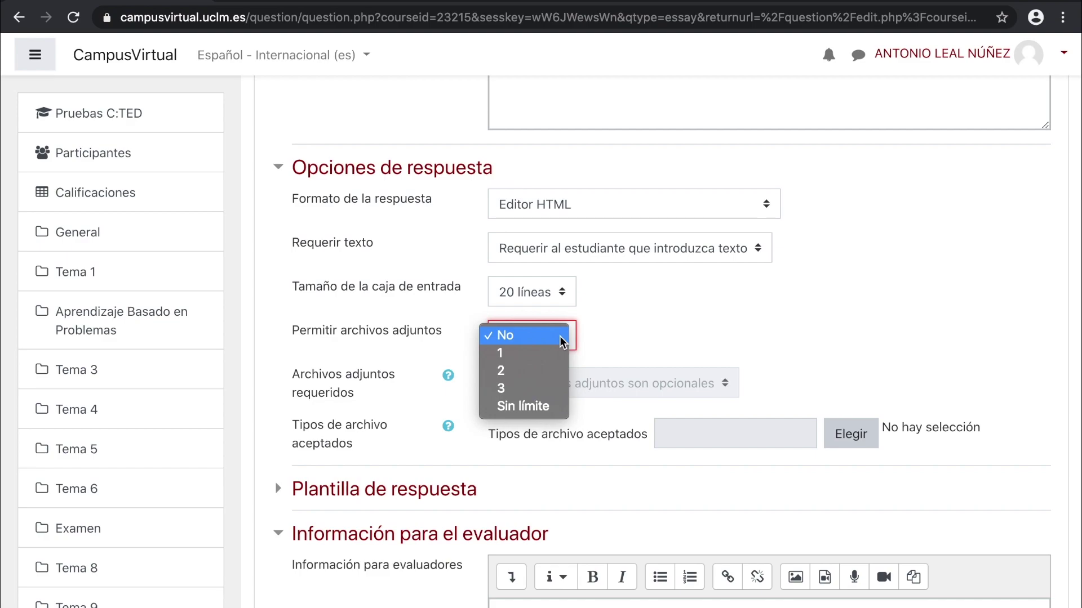
left_click(559, 355)
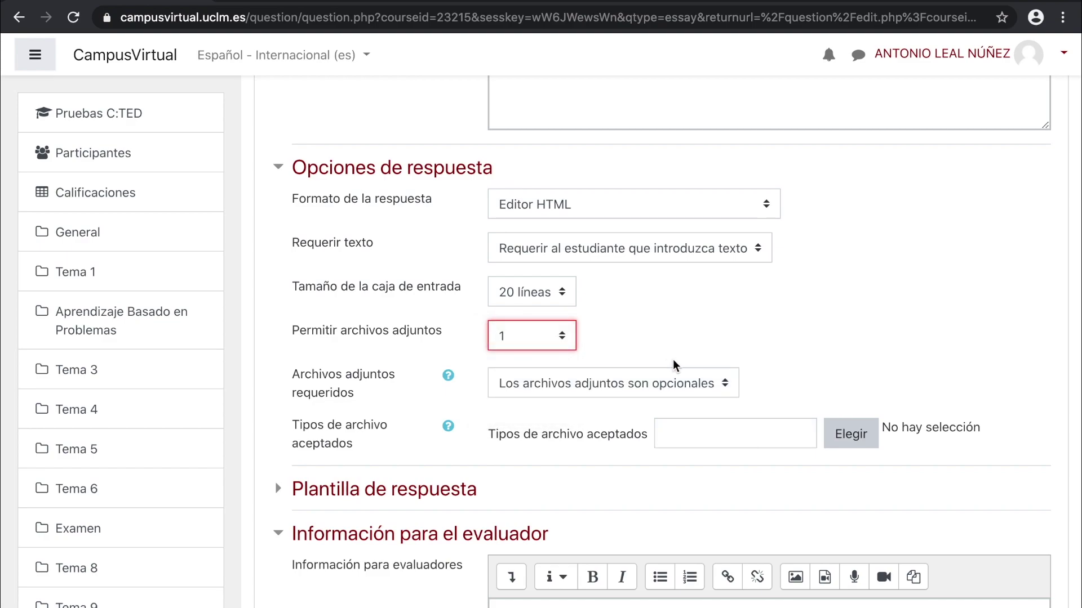
left_click(727, 379)
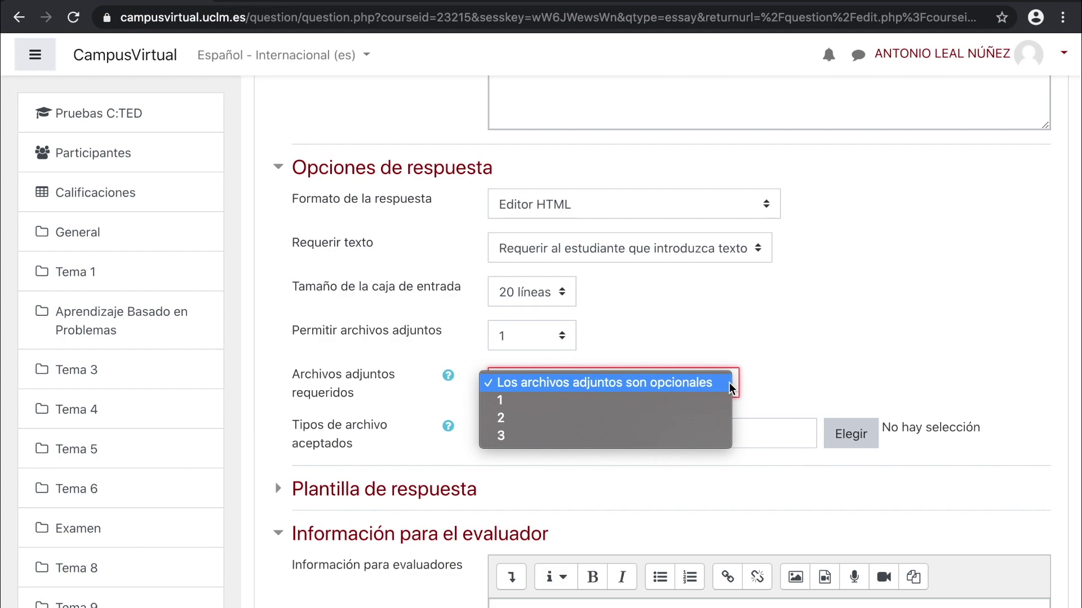
left_click(729, 384)
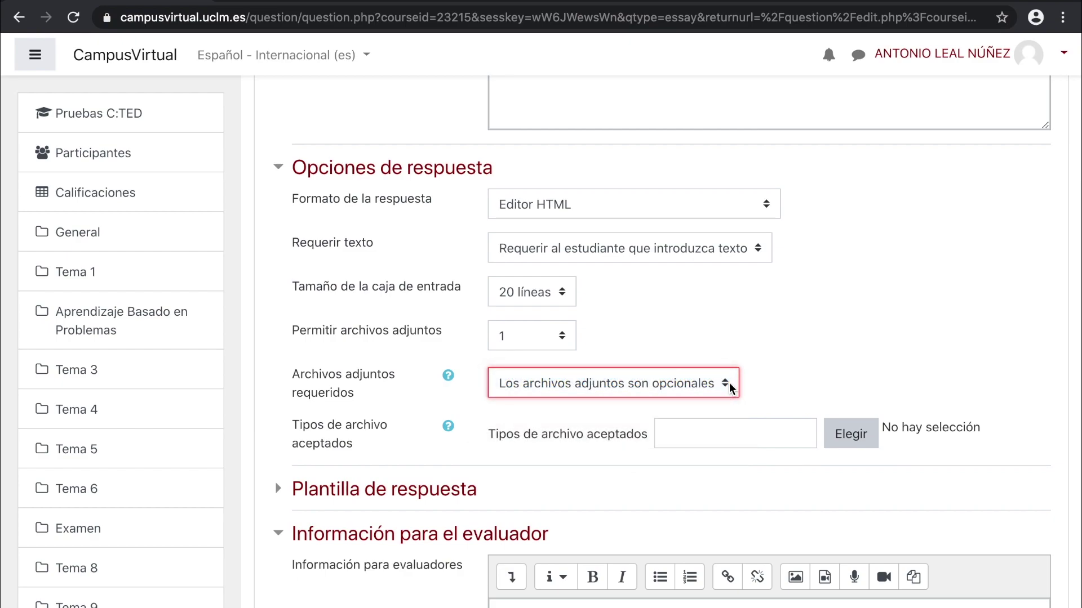
Restrict the accepted file types to "documento PDF" (.pdf) from the document files group and save the selection
left_click(871, 448)
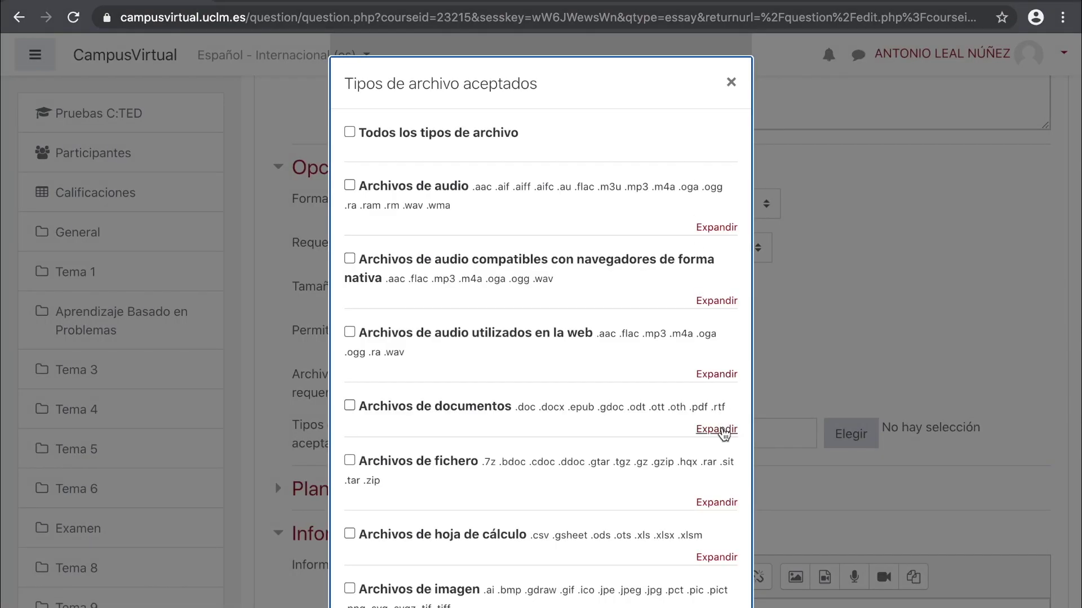
left_click(725, 434)
scroll(609, 459, "down", 1)
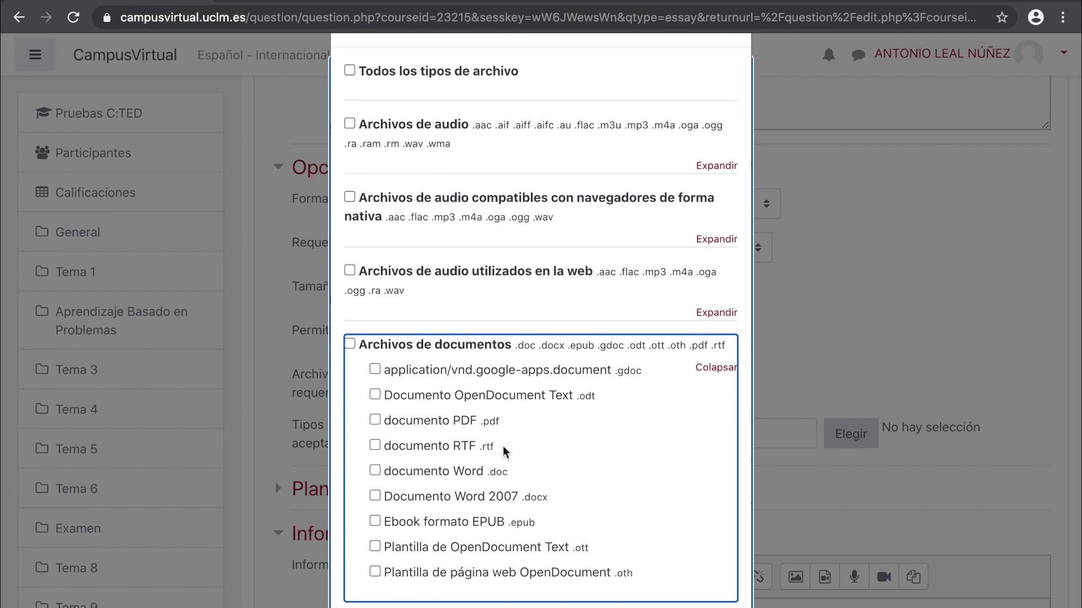
left_click(375, 421)
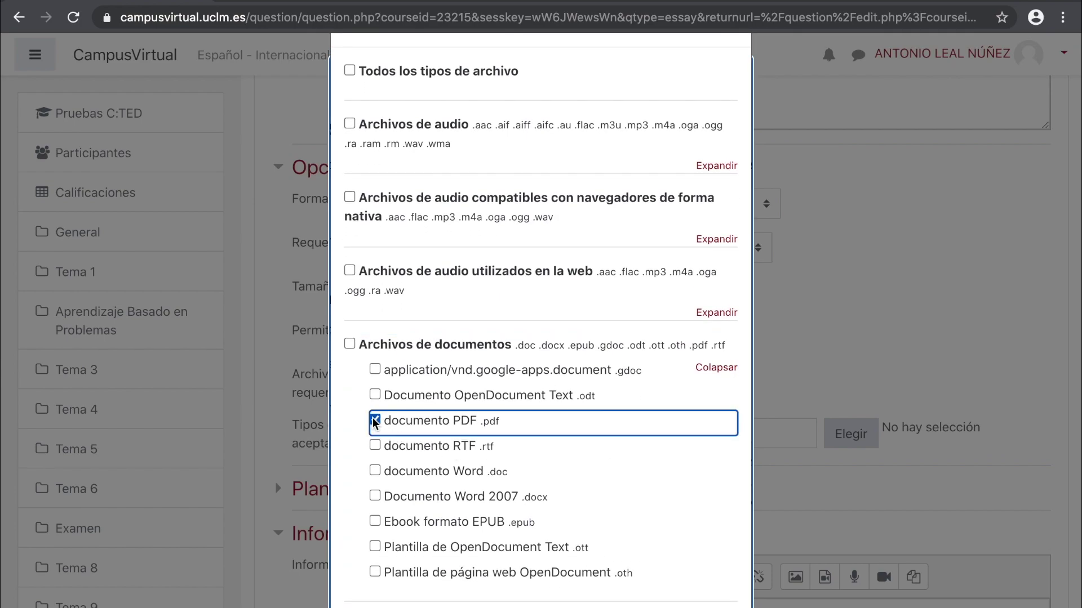
scroll(351, 428, "down", 20)
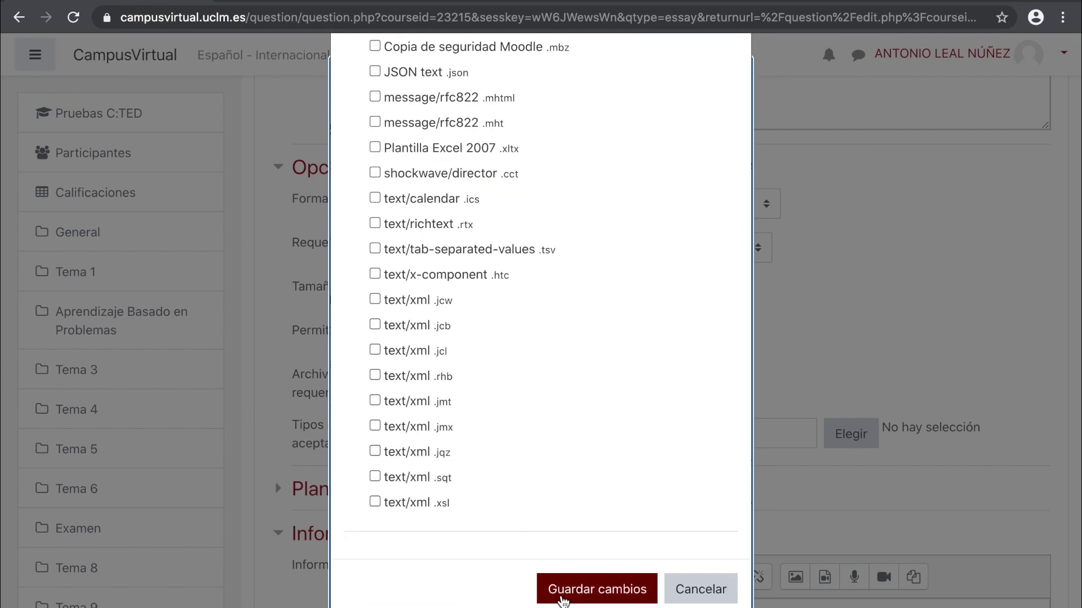
left_click(564, 590)
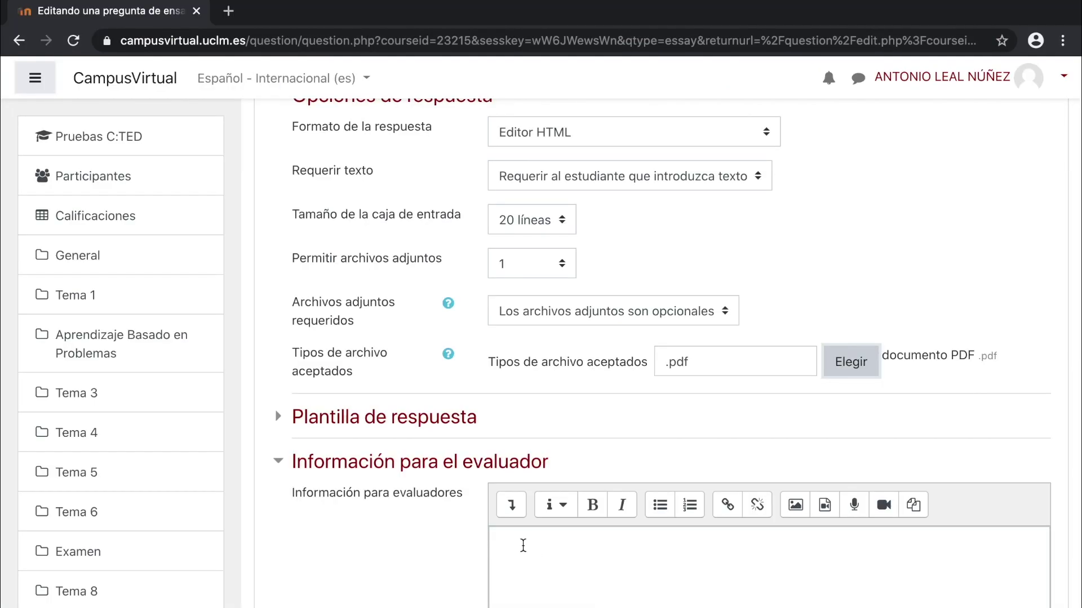
Fill the response template with the outline "LA REVOLUCIÓN INDUSTRIAL", with section headings from "INTRODUCCIÓN" to "CAMBIO CULTURAL"
left_click(445, 420)
left_click_drag(292, 449, 417, 450)
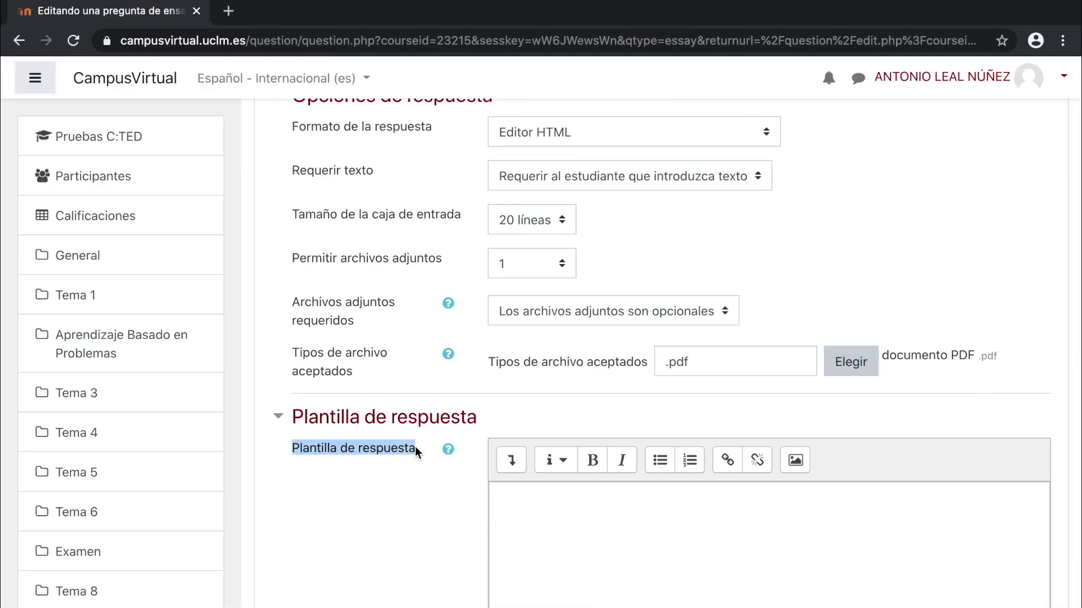
left_click(523, 500)
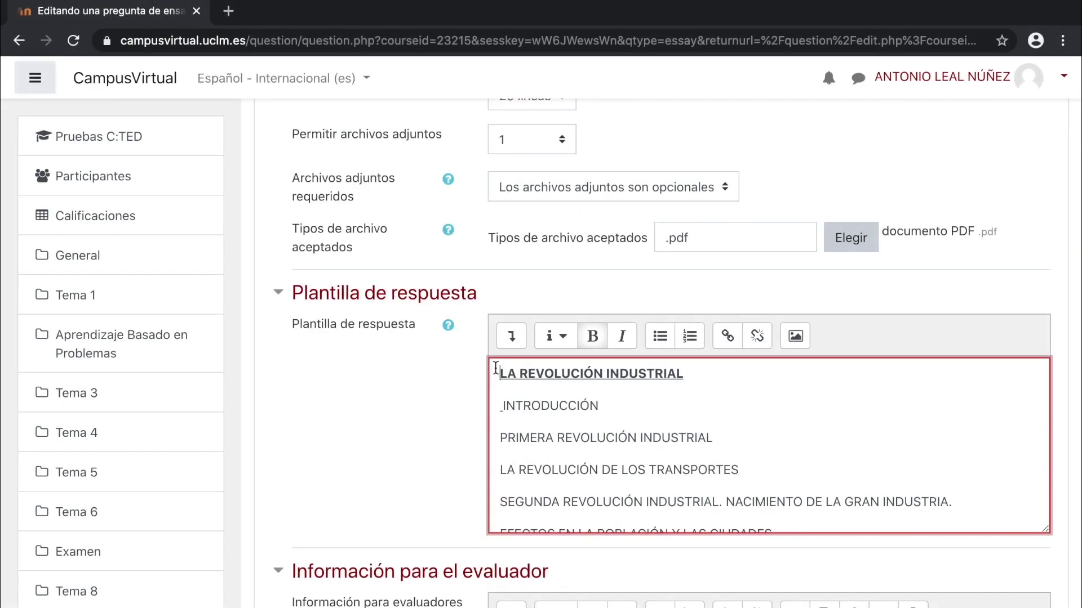
scroll(497, 372, "down", 3)
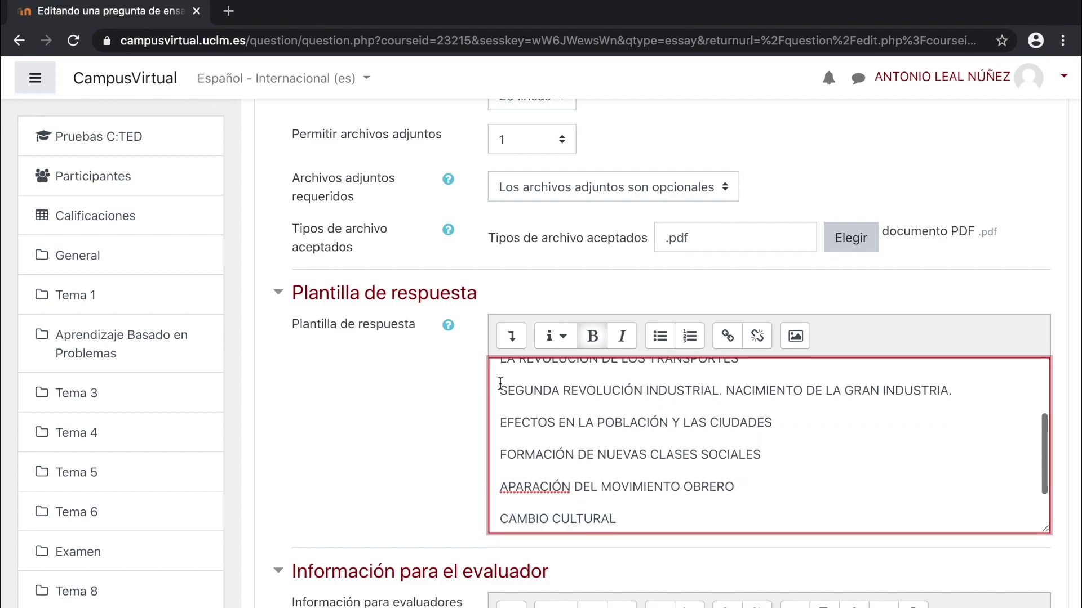
scroll(500, 383, "down", 3)
scroll(550, 324, "up", 3)
Enter the evaluator information "Considerar a la hora de evaluar:" with lines "- Cuántos apartados de la plantilla se desarrollan", "- Redacción y análisis" and "- Faltas de ortografía"
scroll(386, 318, "down", 5)
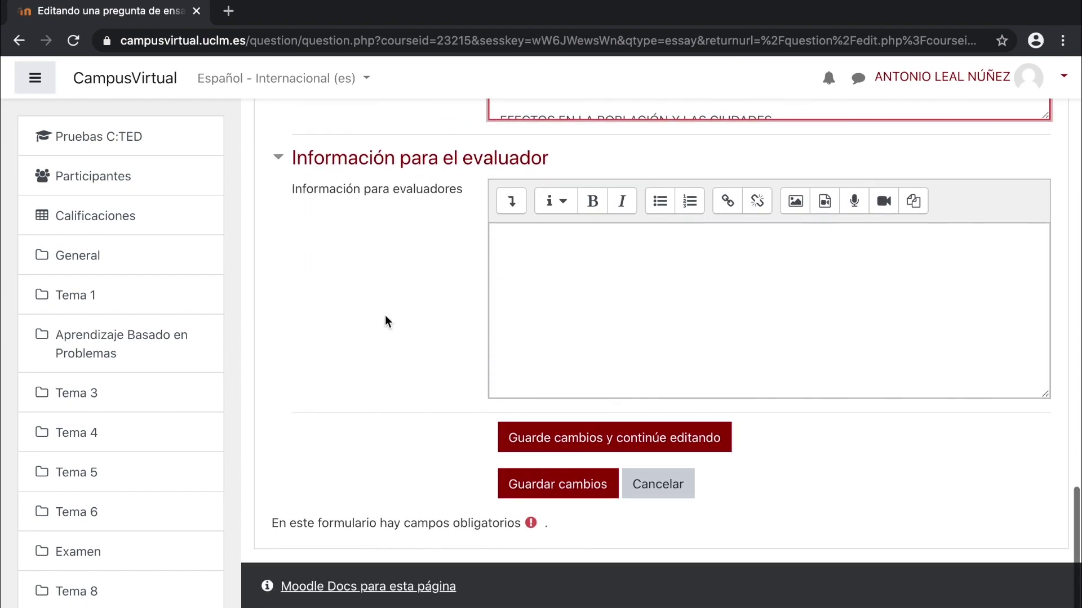
left_click(519, 237)
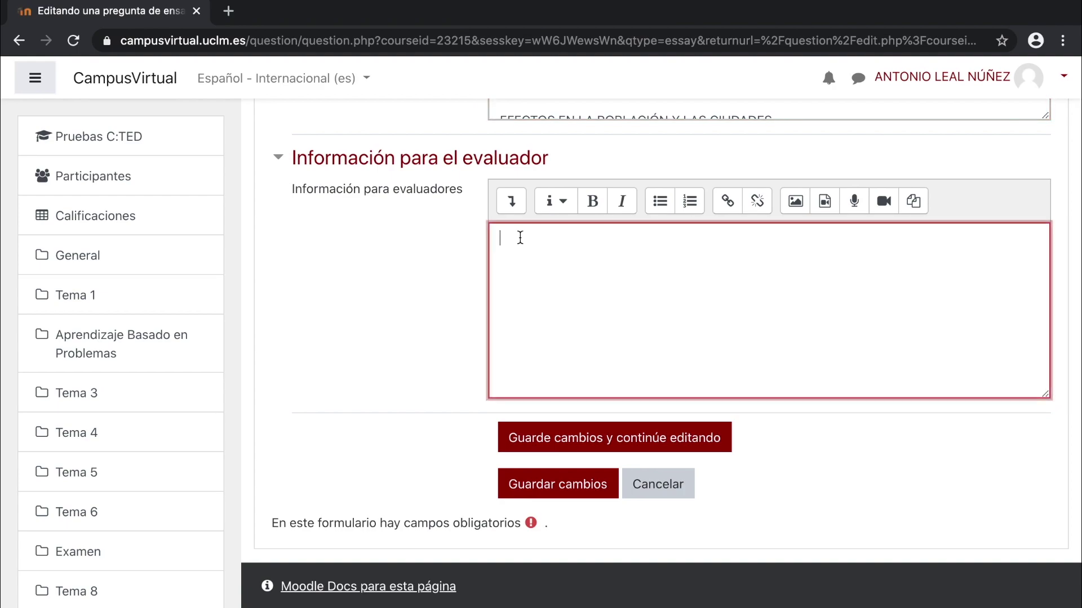
type("Considerar a la hora de evaluar:")
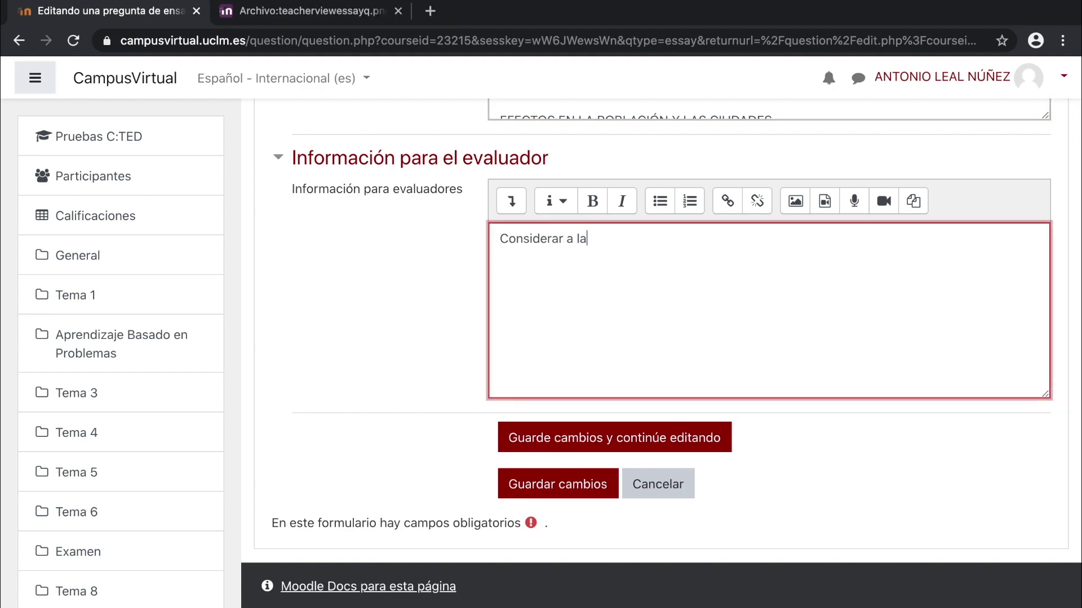
key("Return")
type("- Cuántos apartados de la plantilla se desarrollan")
key("Return")
type("- Redacción y análisis")
key("Return")
type("- Faltas de ortografía")
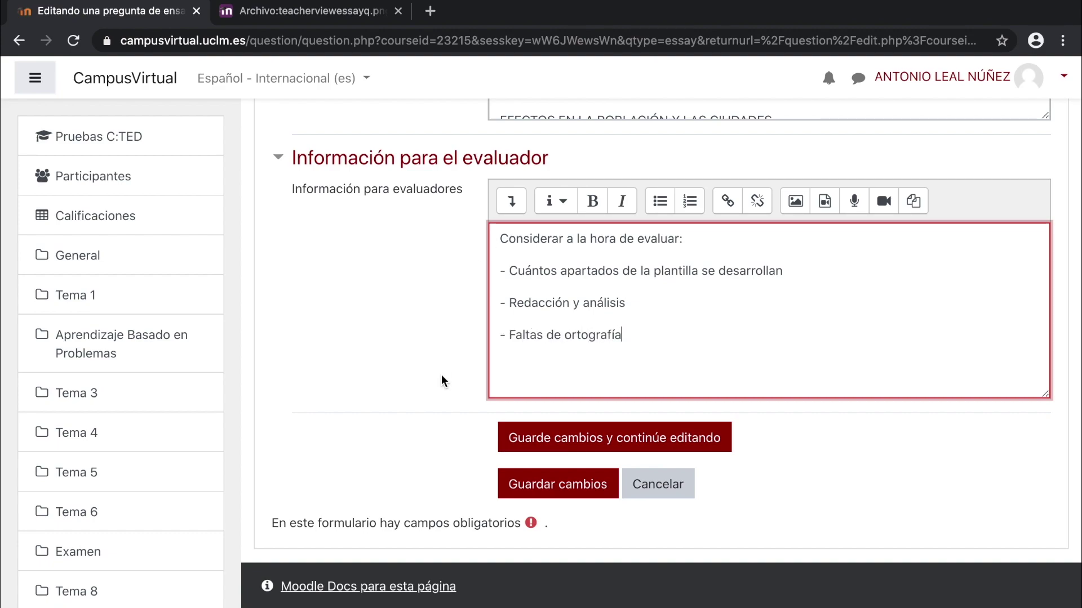
Save the essay question and preview "Ensayo (ejemplo)" from the question bank, checking its answer template and attachment area
left_click(613, 495)
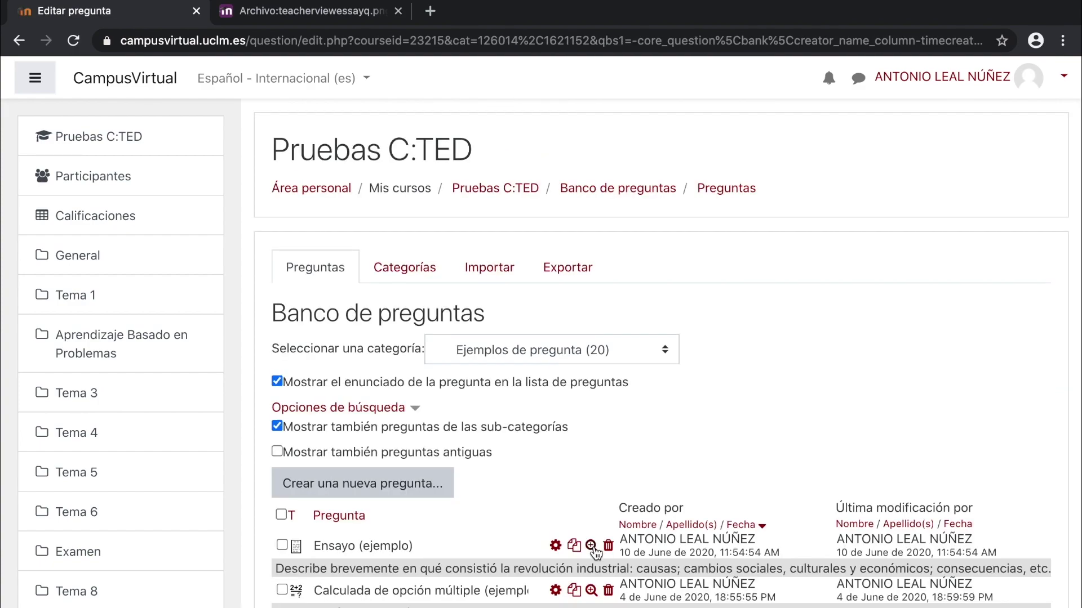
left_click(592, 547)
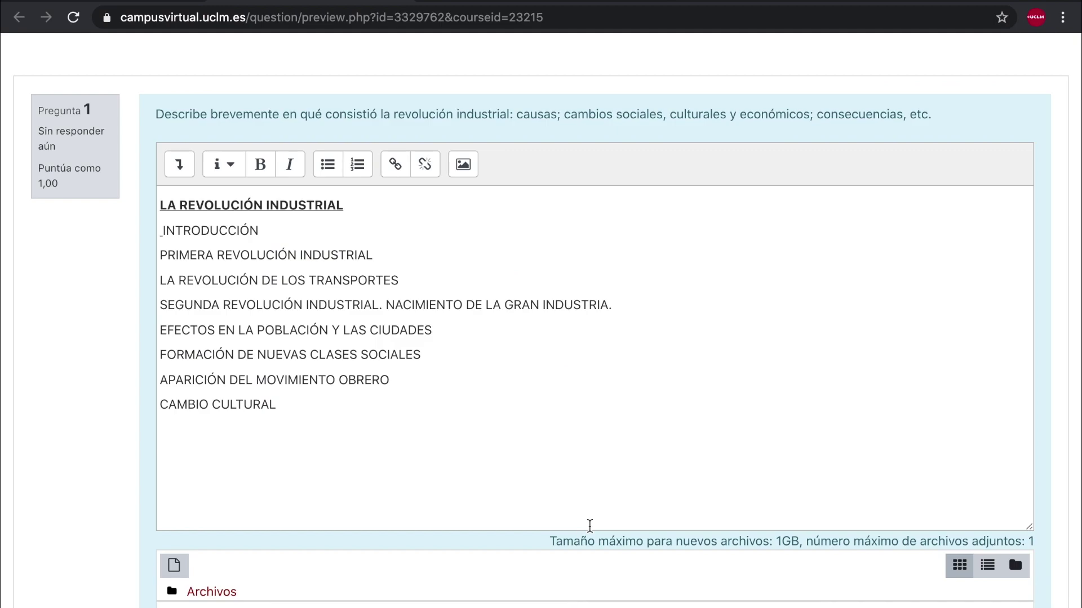
scroll(589, 525, "down", 2)
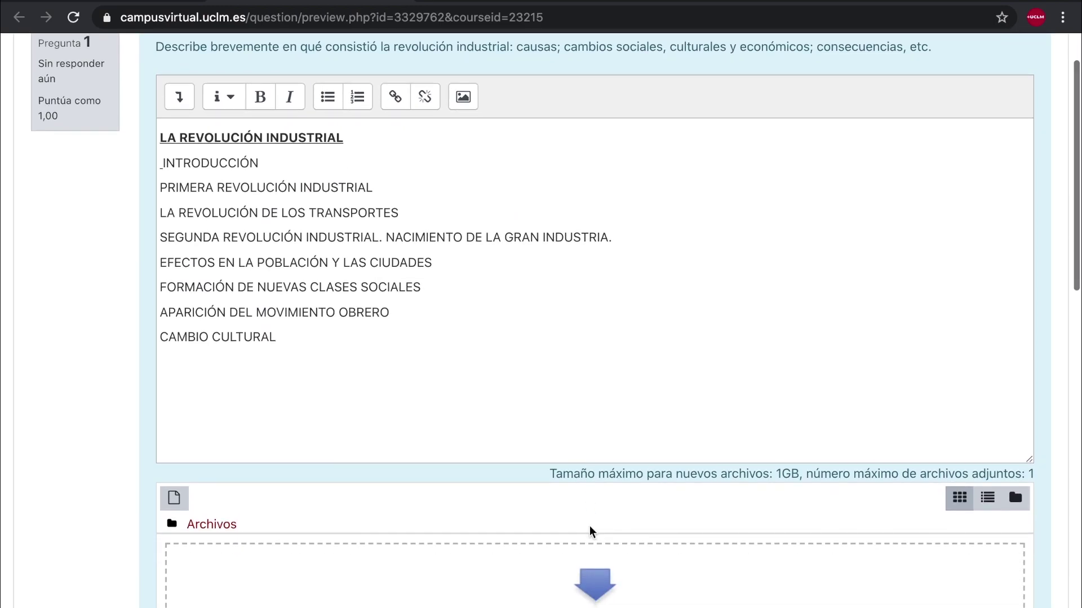